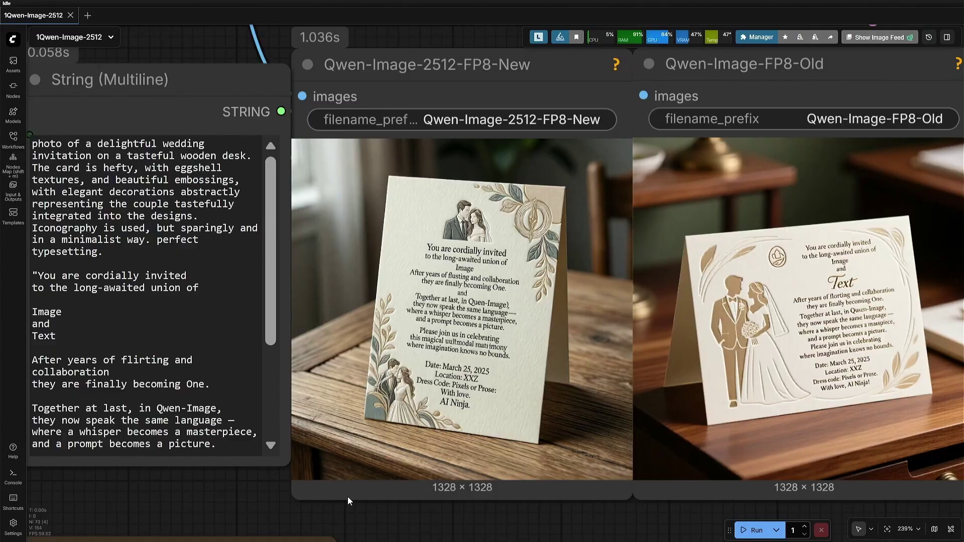
Step: Read the wedding invitation prompt, highlighting the scene description and the opening lines of the card's wording
left_click(83, 227)
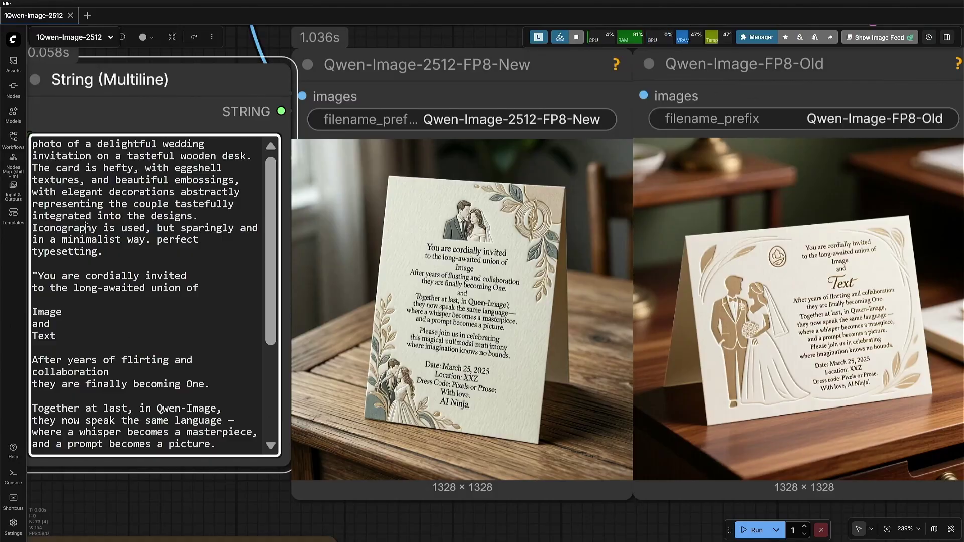
left_click_drag(31, 144, 127, 257)
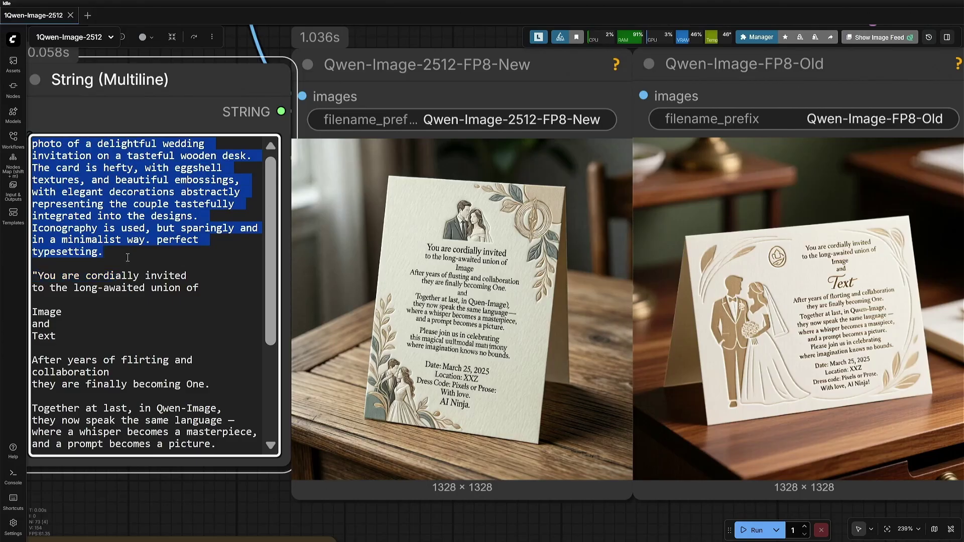
left_click(127, 258)
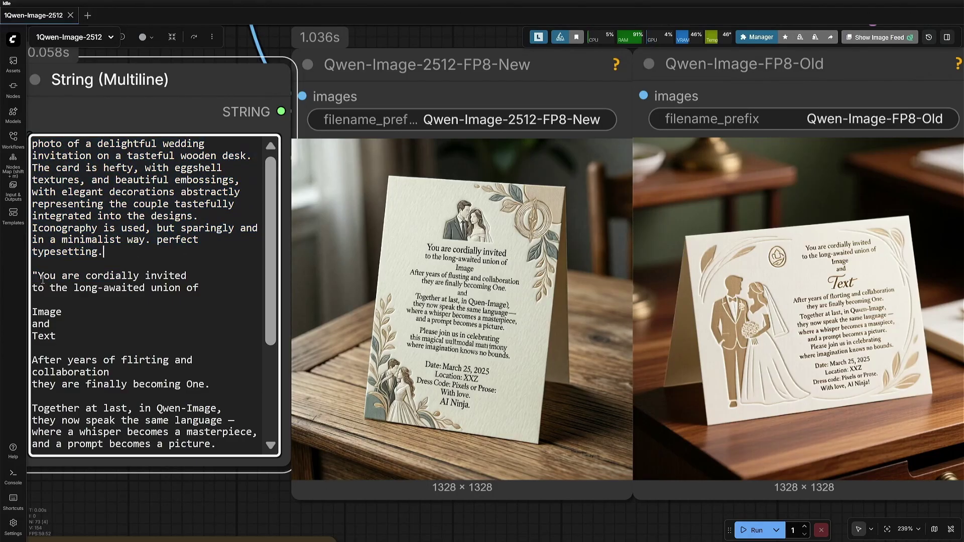
left_click_drag(40, 274, 210, 385)
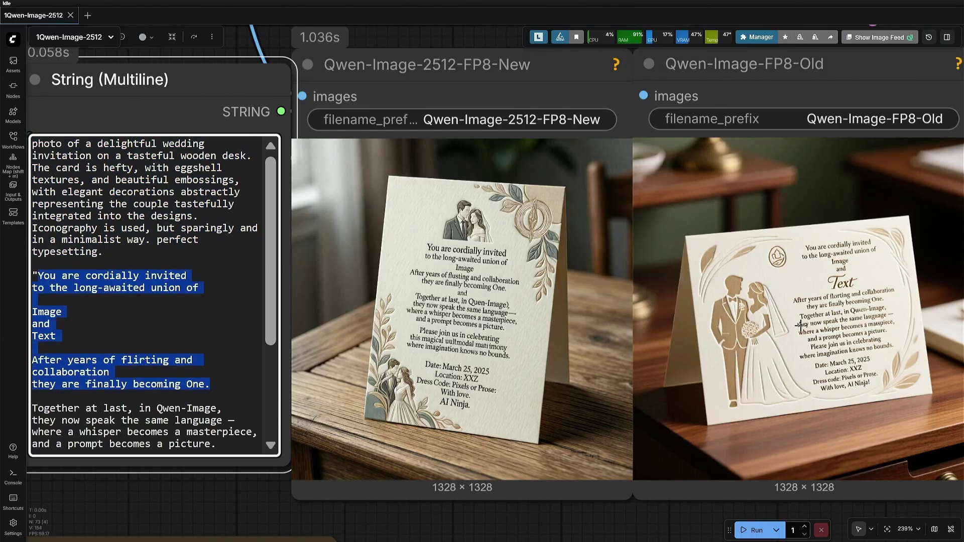
Step: Examine the lettering on the Qwen-Image-FP8-Old wedding invitation up close for spelling errors
scroll(801, 323, "up", 10)
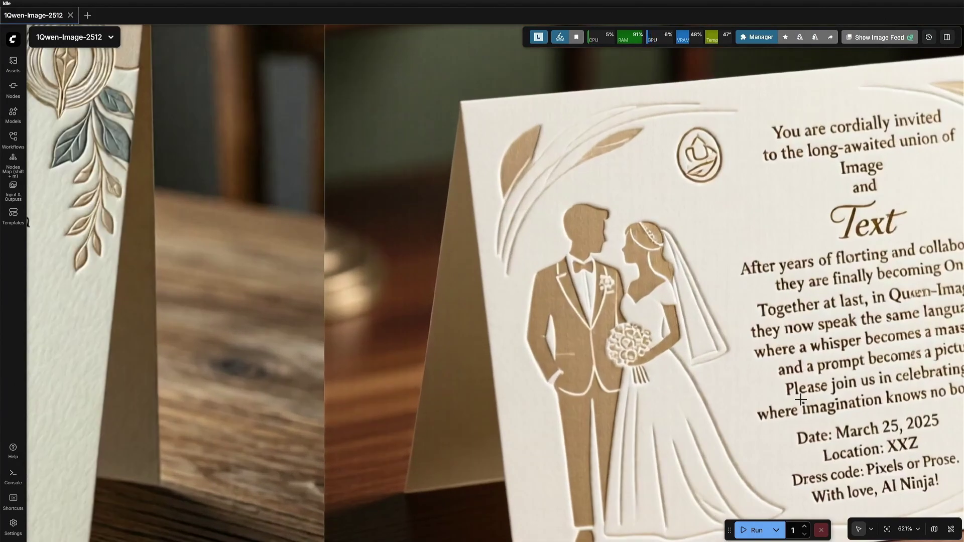
left_click_drag(798, 393, 515, 328)
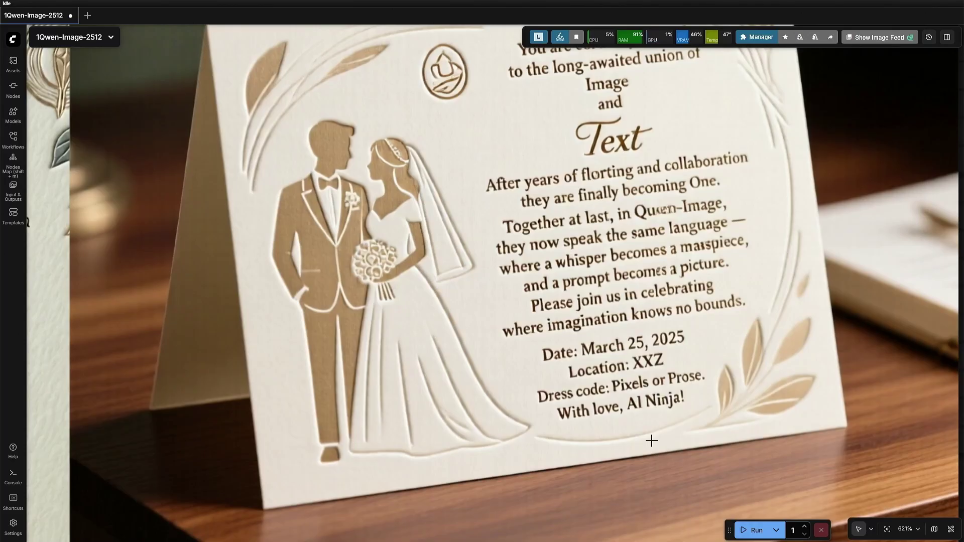
left_click_drag(697, 358, 715, 409)
scroll(715, 409, "down", 5)
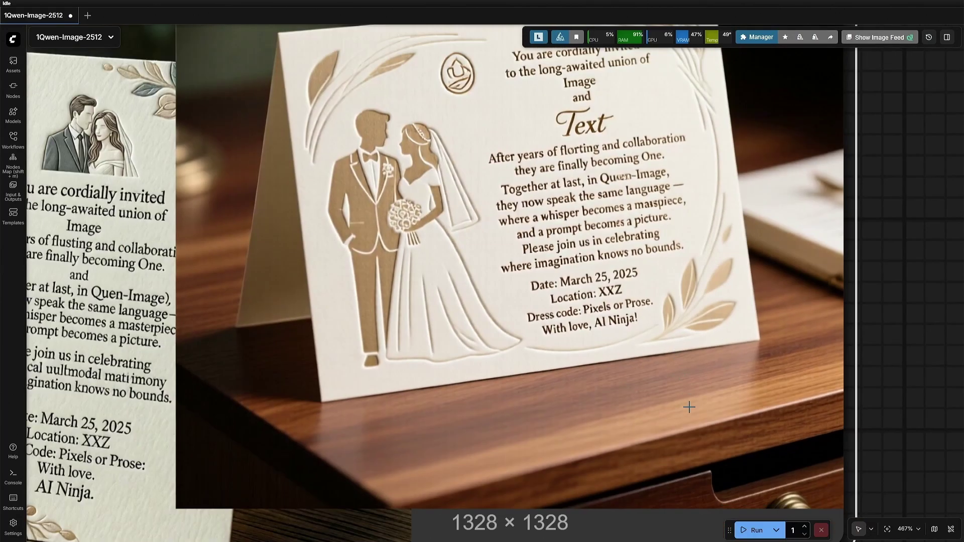
scroll(687, 406, "down", 3)
scroll(673, 405, "down", 4)
Step: Check the lettering on the Qwen-Image-2512-FP8-New invitation against the rest of the prompt's wording
left_click_drag(672, 405, 811, 470)
scroll(337, 387, "up", 6)
scroll(340, 390, "up", 3)
scroll(407, 328, "up", 3)
scroll(381, 460, "down", 10)
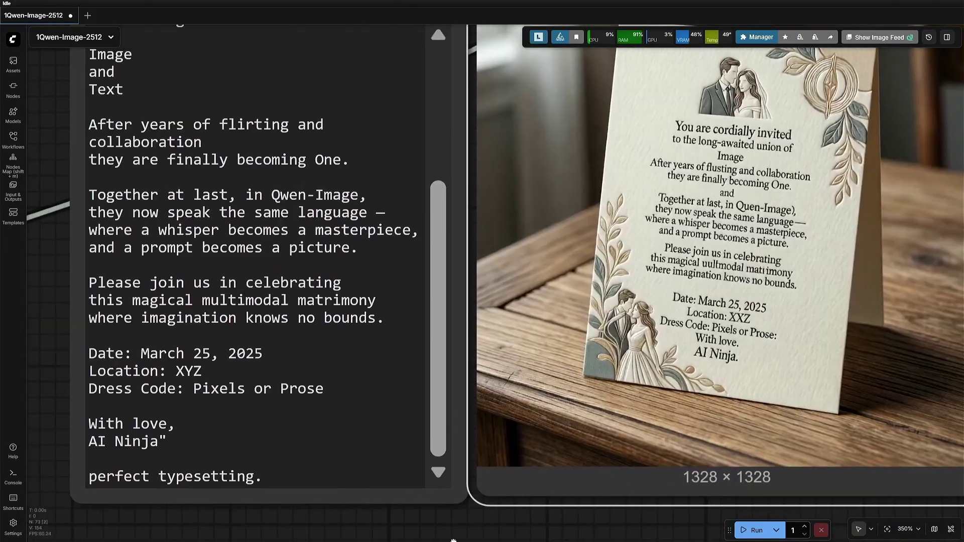
left_click_drag(640, 435, 659, 480)
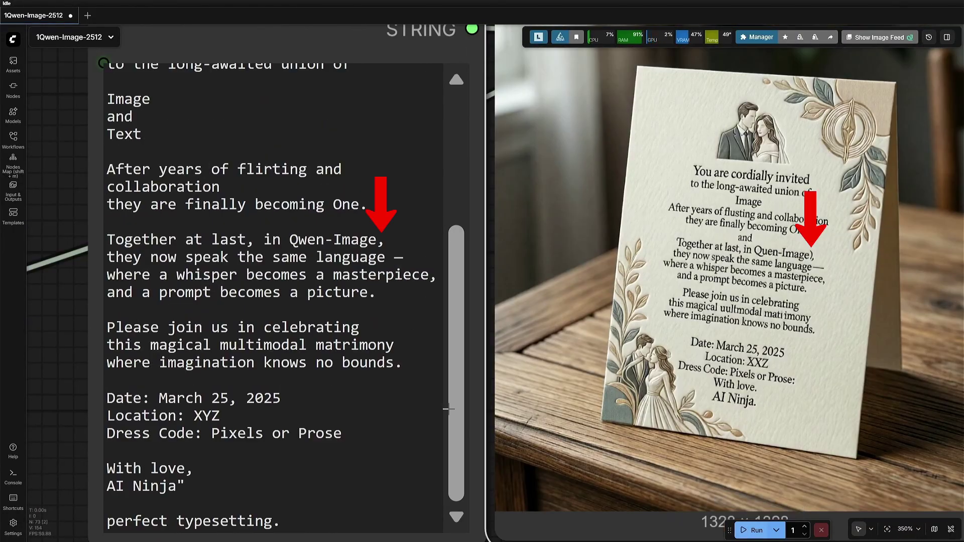
Step: Run the workflow to generate the wedding invitation again from the same prompt
scroll(61, 338, "down", 6)
left_click_drag(88, 259, 405, 482)
left_click_drag(49, 317, 219, 385)
left_click(242, 360)
left_click_drag(491, 438, 156, 183)
scroll(468, 507, "up", 7)
left_click_drag(461, 503, 449, 531)
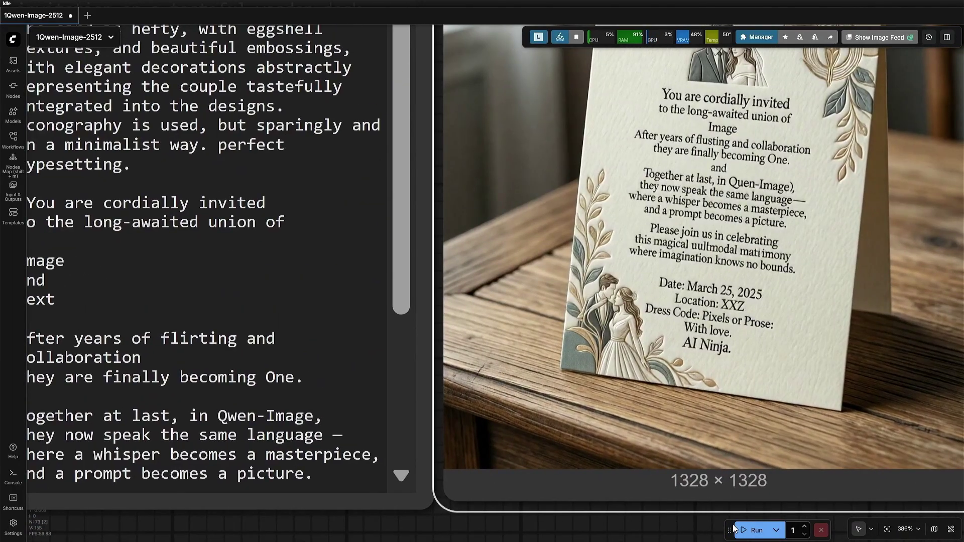
left_click(753, 530)
Step: Examine the new model's branch during generation, including its loaders, KSampler settings and latent image sizes
scroll(419, 475, "down", 5)
scroll(419, 475, "down", 12)
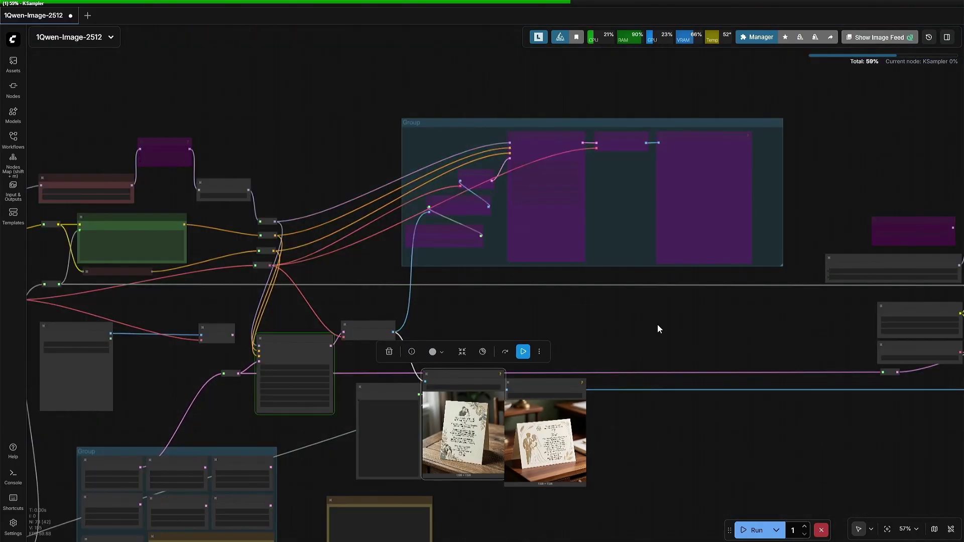
left_click_drag(659, 327, 270, 324)
left_click_drag(329, 347, 958, 323)
scroll(541, 377, "up", 4)
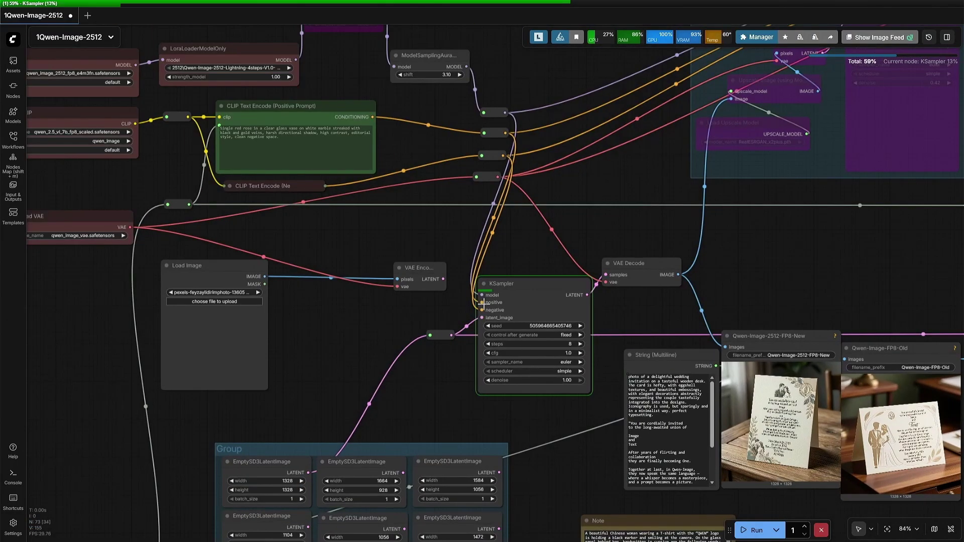
left_click_drag(451, 315, 421, 348)
scroll(170, 320, "down", 1)
left_click_drag(961, 384, 897, 190)
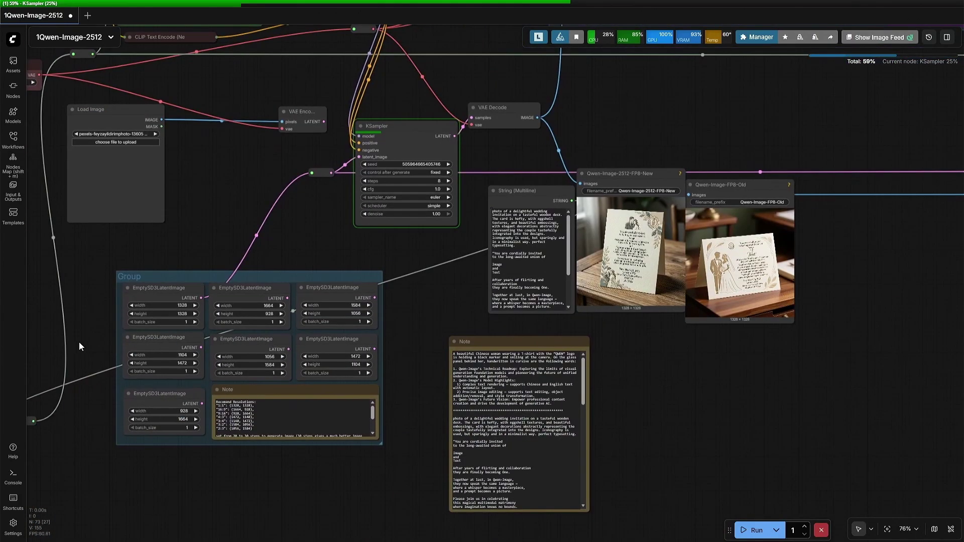
Step: Trace the latent image and multiline prompt connections that feed both the new and old model branches
left_click(165, 291)
left_click_drag(619, 407, 417, 487)
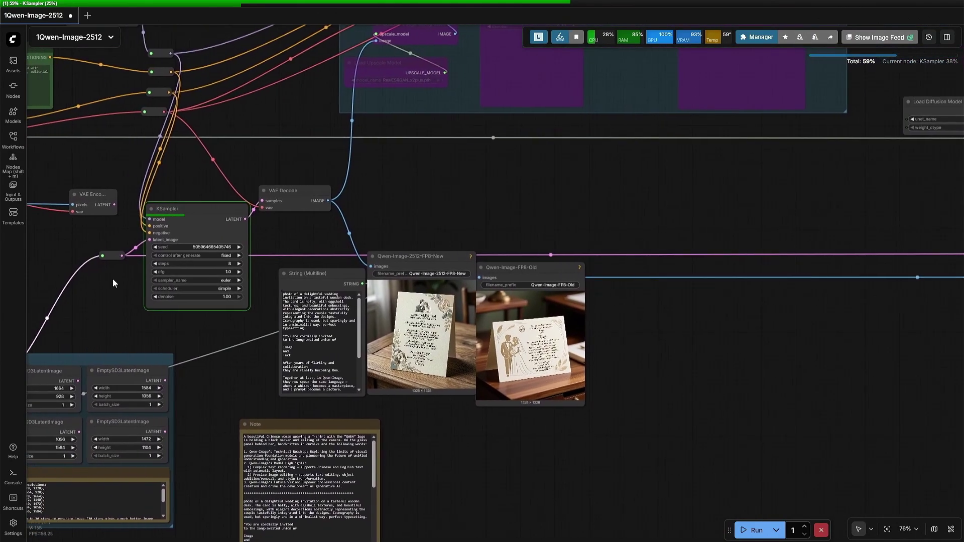
left_click(112, 256)
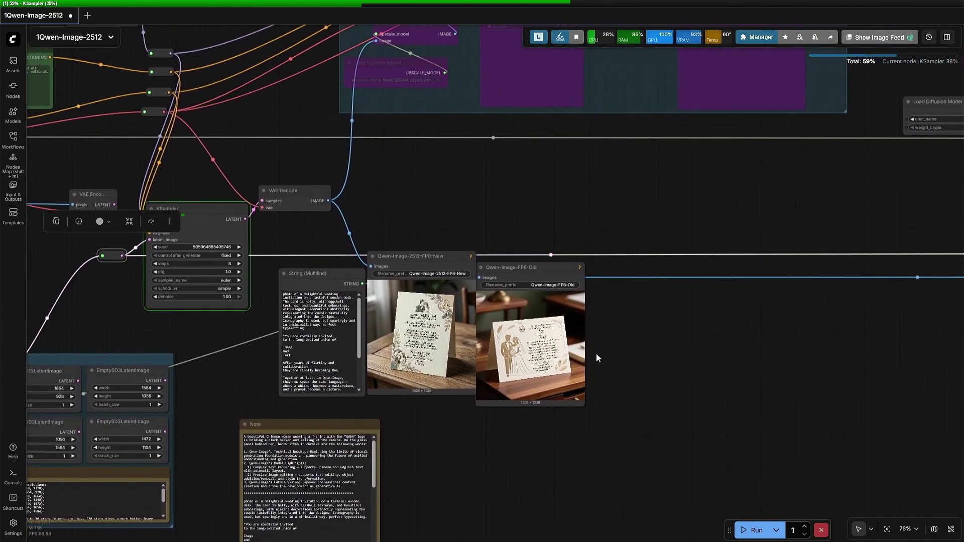
left_click_drag(608, 354, 798, 391)
scroll(798, 390, "down", 3)
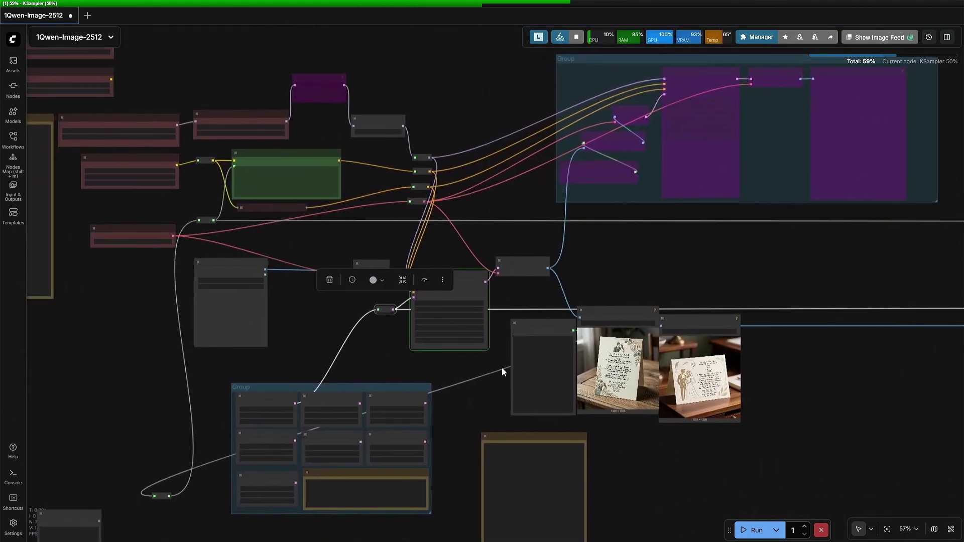
left_click(545, 323)
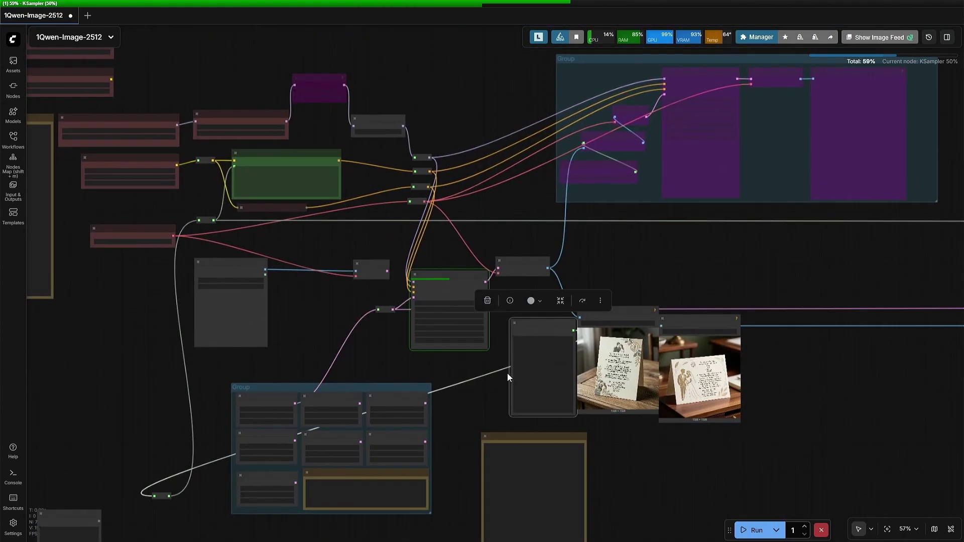
left_click_drag(793, 265, 291, 284)
left_click_drag(423, 307, 671, 250)
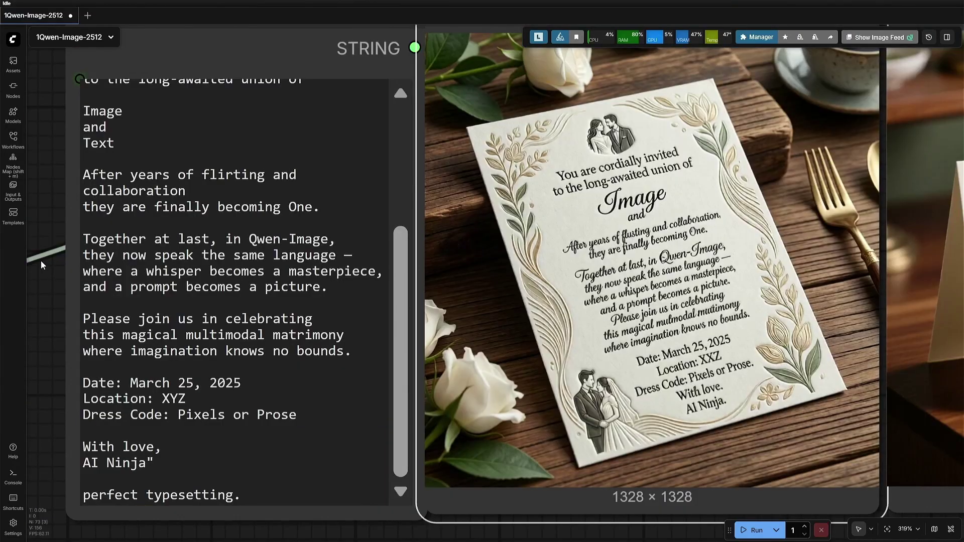
Step: Compare the regenerated Qwen-Image-2512-FP8-New invitation's lettering and layout with the prompt text
left_click_drag(40, 260, 25, 303)
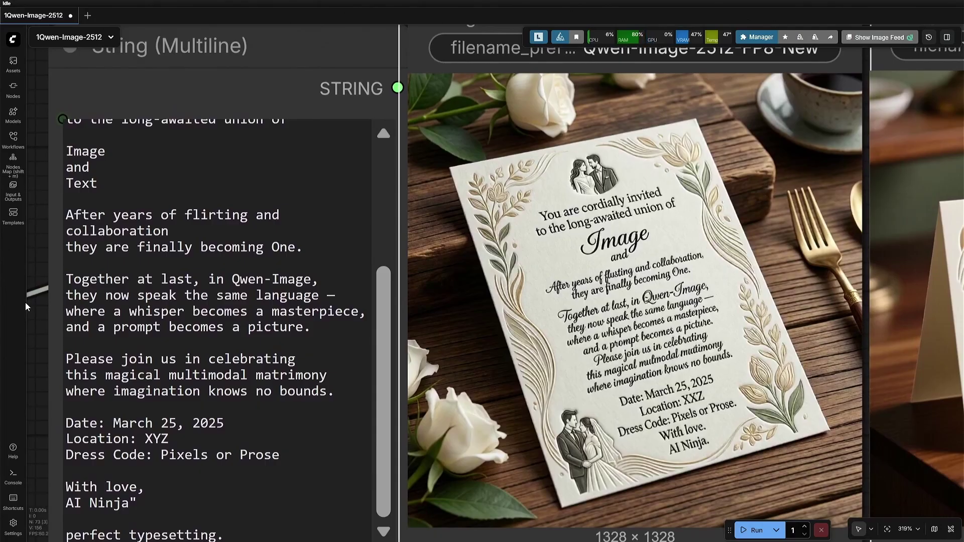
scroll(210, 314, "up", 2)
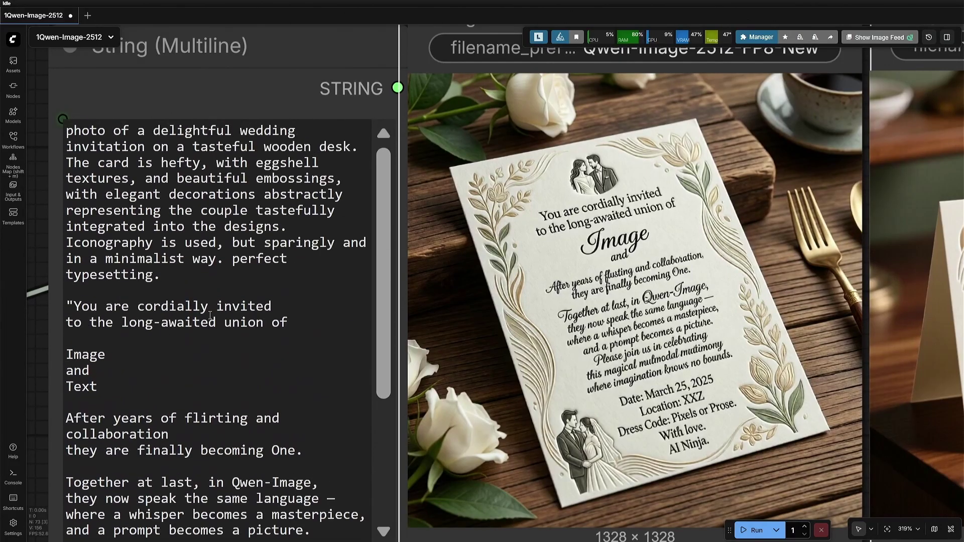
scroll(697, 431, "down", 1)
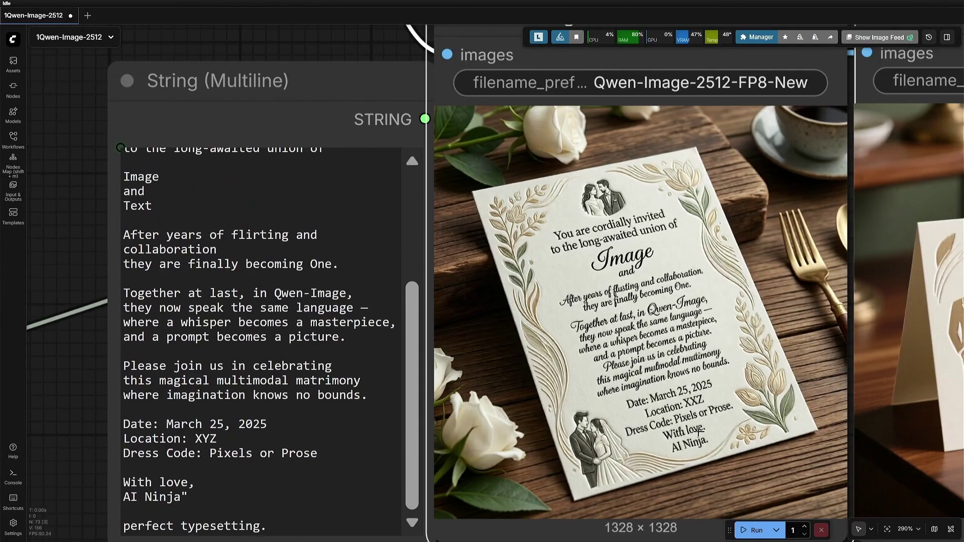
scroll(697, 432, "down", 2)
left_click_drag(773, 540, 596, 527)
scroll(595, 527, "down", 2)
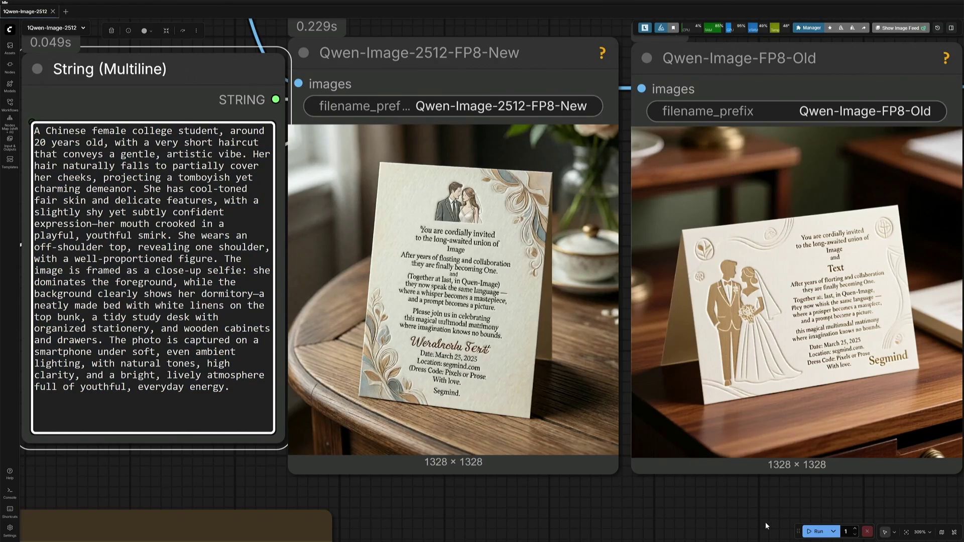
Step: Run the workflow with the Chinese female college student prompt and check the sampling speed in the console
left_click(816, 531)
key("alt+Tab")
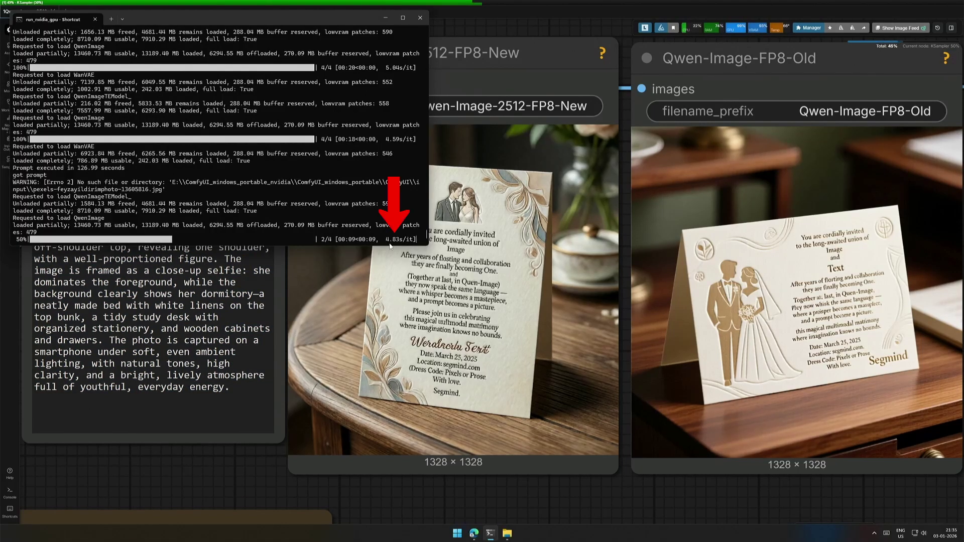
Step: Examine the old Qwen-Image branch, including its diffusion model, Lightning LoRA, text encoders and KSampler settings
scroll(533, 511, "down", 9)
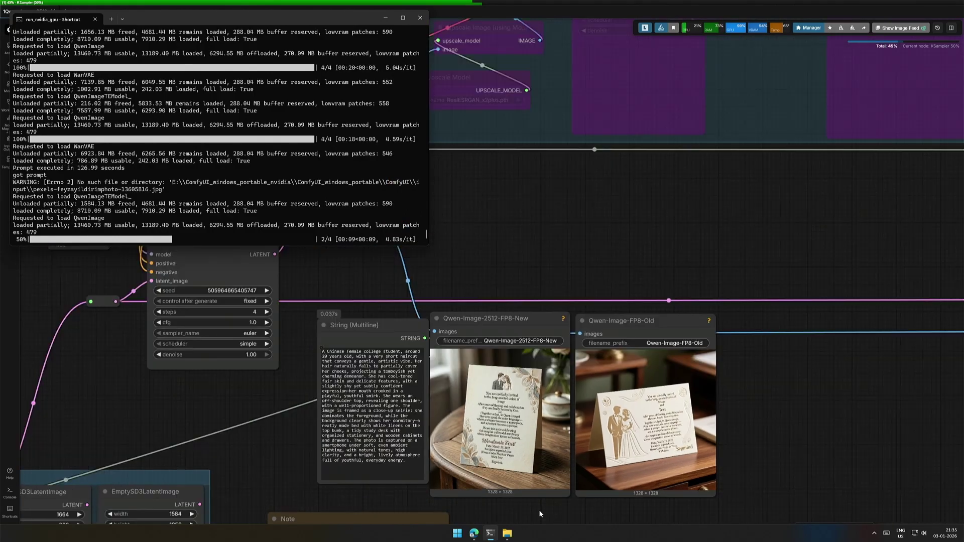
left_click_drag(798, 416, 513, 462)
scroll(514, 461, "down", 4)
scroll(604, 430, "down", 2)
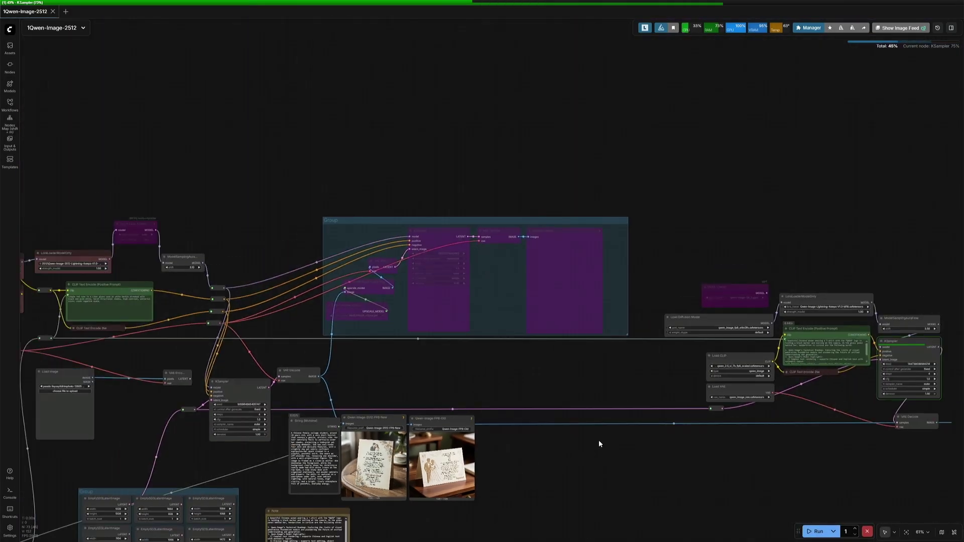
scroll(363, 392, "down", 2)
left_click_drag(364, 392, 118, 400)
scroll(650, 372, "up", 7)
scroll(673, 397, "down", 7)
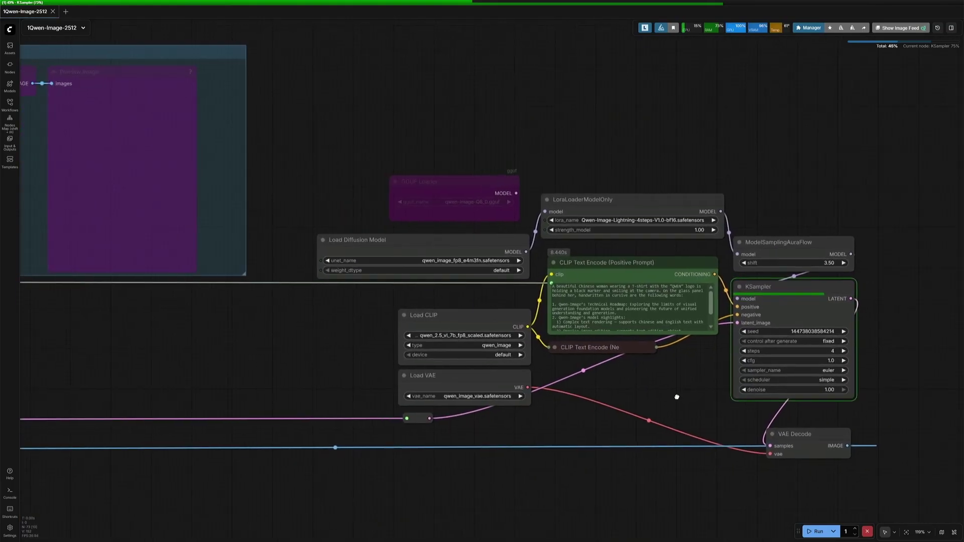
left_click_drag(436, 390, 586, 340)
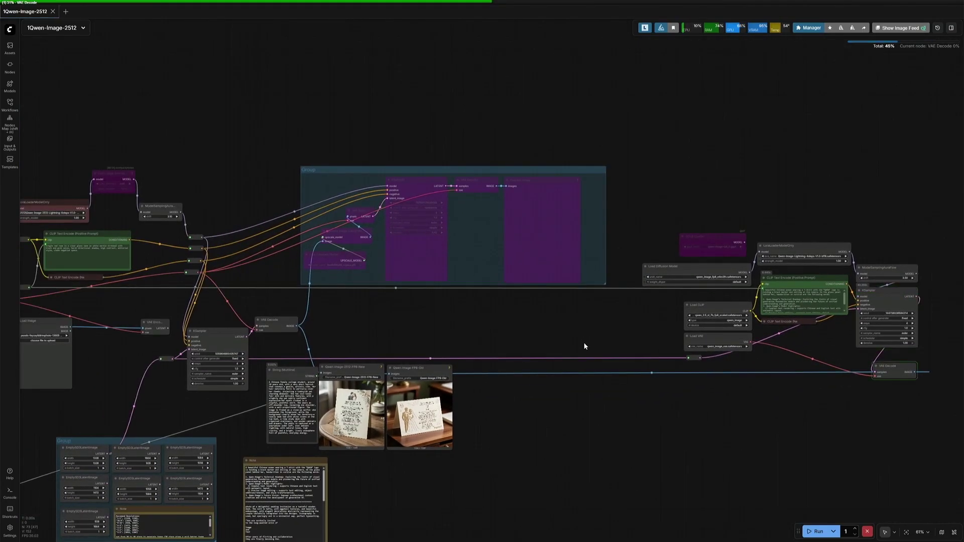
Step: Check the generation progress in the console and view the two portraits in the output nodes
key("alt+Tab")
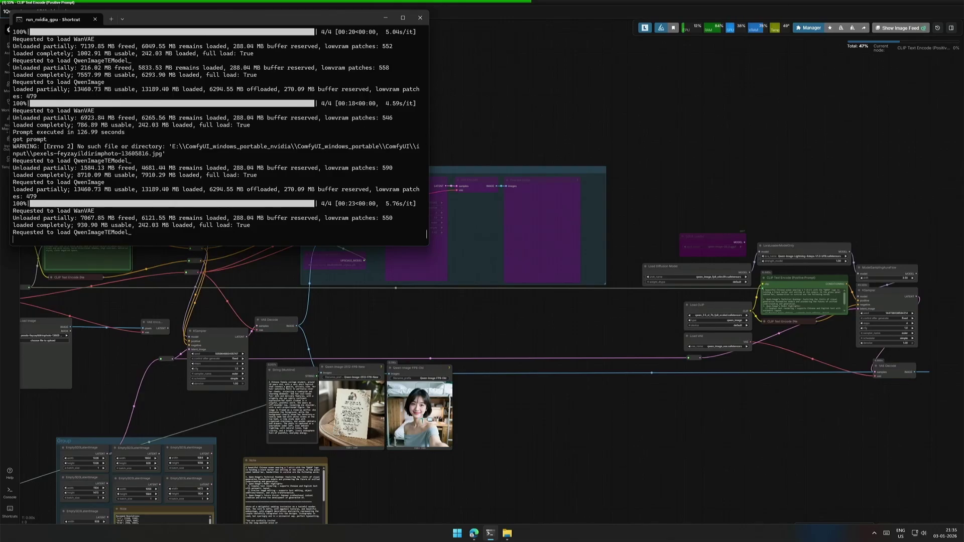
left_click_drag(512, 303, 512, 154)
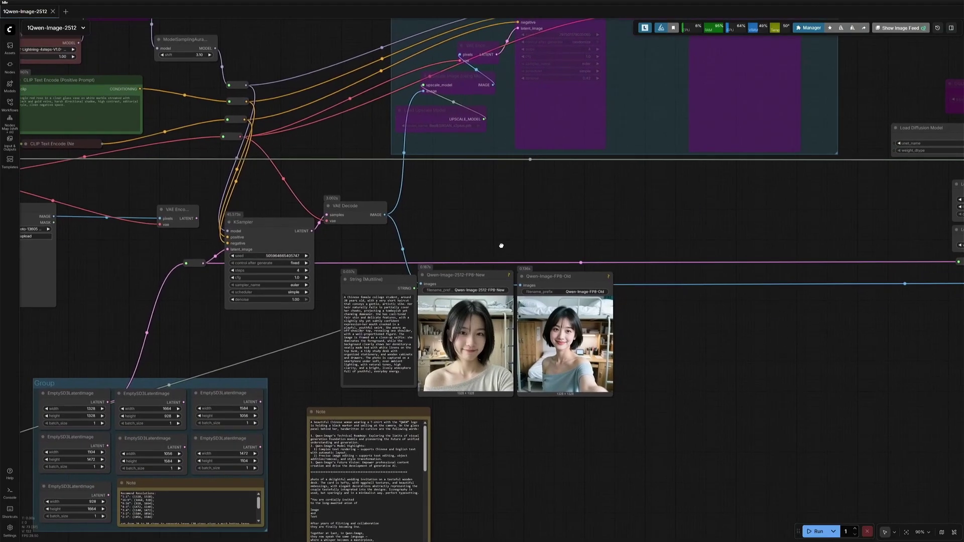
scroll(308, 386, "up", 3)
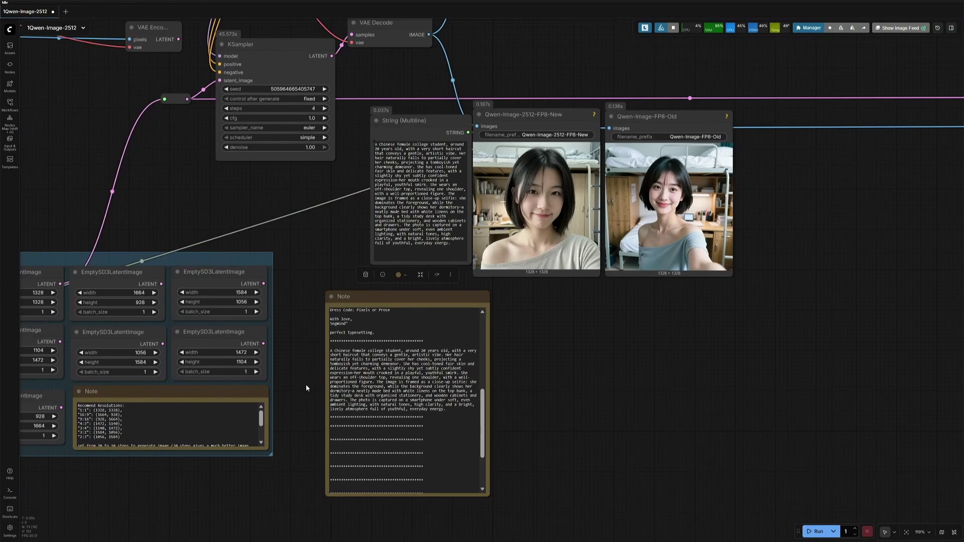
Step: Look through the saved test prompts in the Note node below the image outputs
left_click(308, 384)
scroll(382, 380, "up", 5)
scroll(382, 380, "down", 10)
left_click(438, 383)
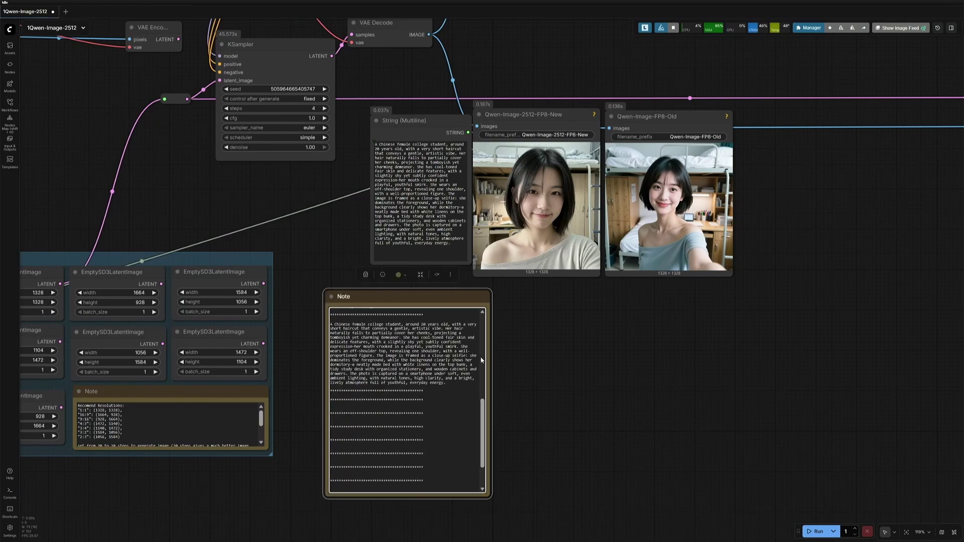
scroll(447, 372, "up", 5)
Step: Compare the new and old student portraits with the prompt, inspecting the new one's face and hair up close
left_click_drag(570, 319, 474, 414)
scroll(475, 414, "up", 8)
left_click_drag(243, 312, 229, 421)
scroll(229, 421, "up", 2)
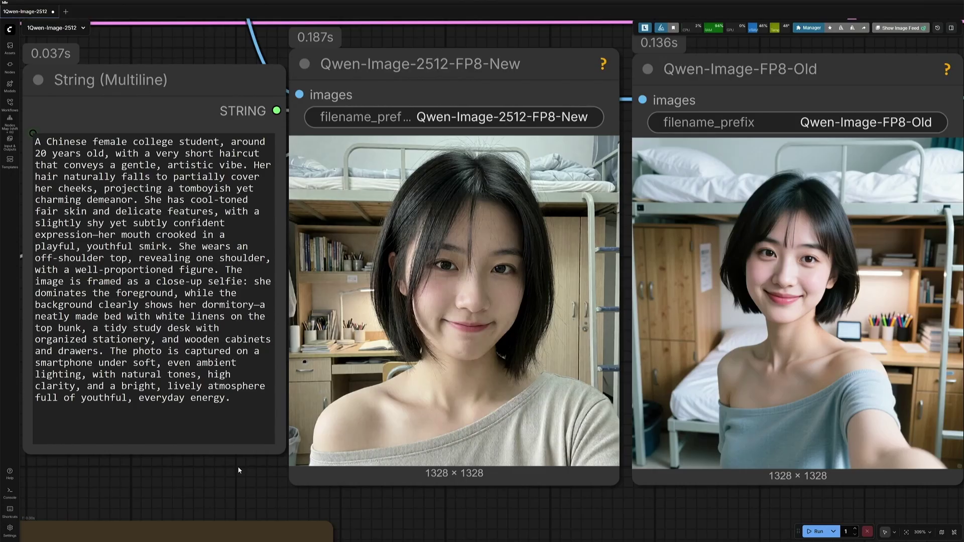
scroll(430, 228, "up", 10)
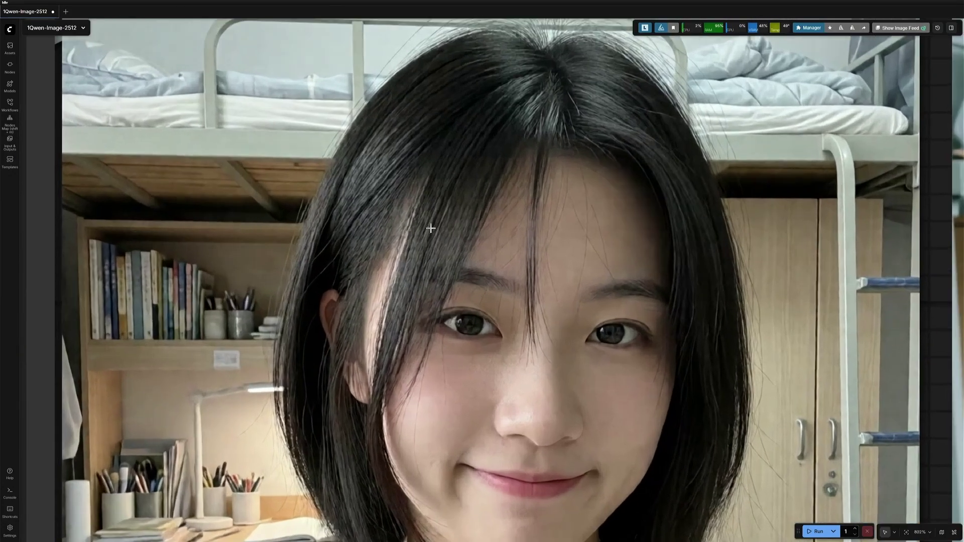
scroll(430, 229, "up", 2)
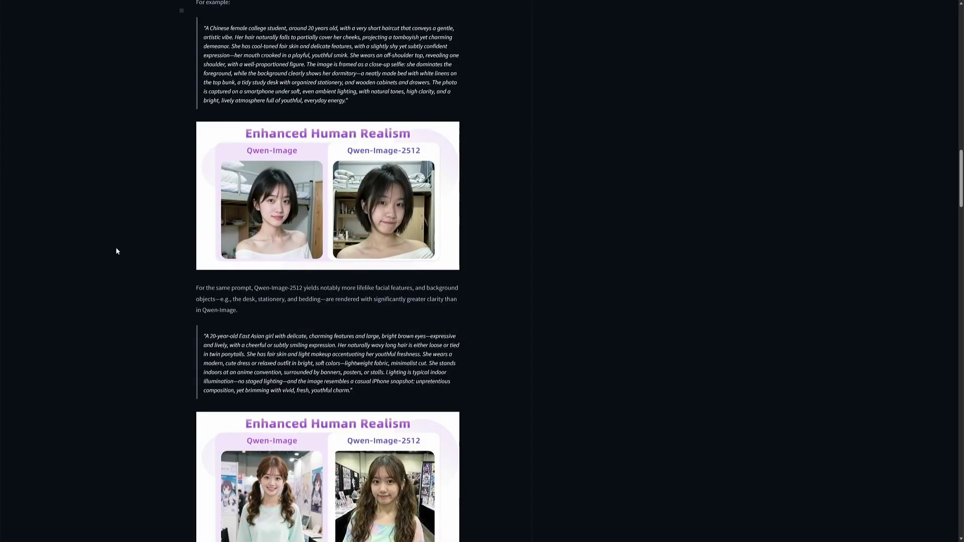
Step: Read through the model page's comparison examples for human realism, finer natural detail and improved text rendering
scroll(116, 251, "down", 5)
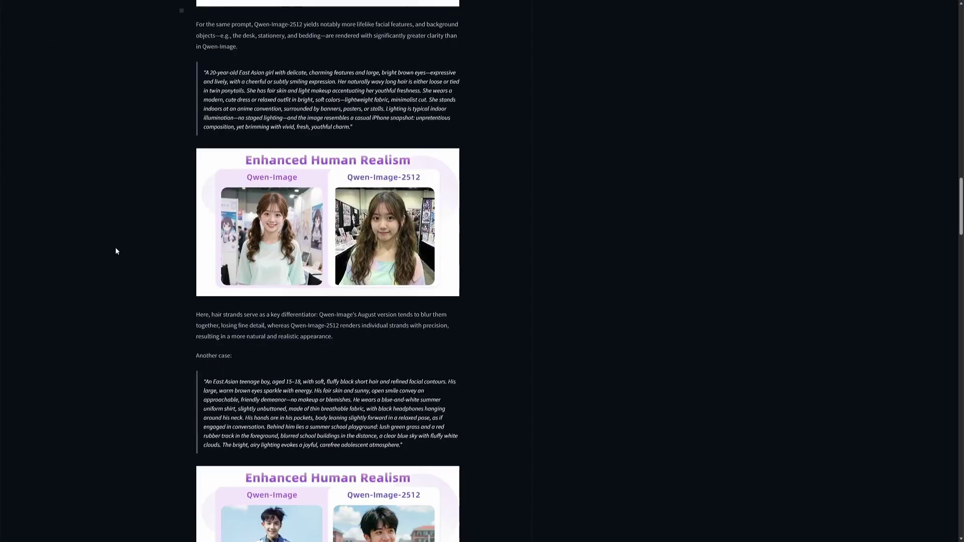
scroll(116, 251, "down", 8)
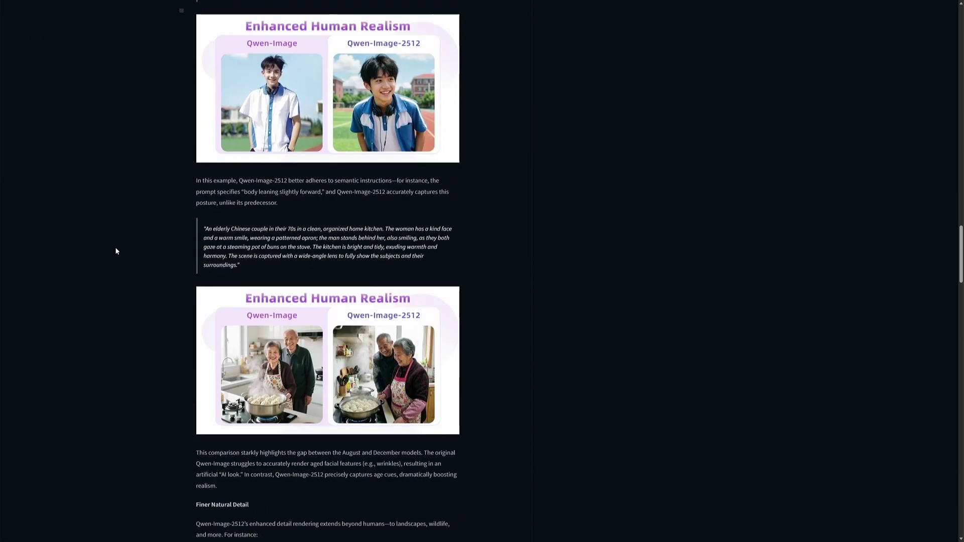
scroll(116, 251, "down", 8)
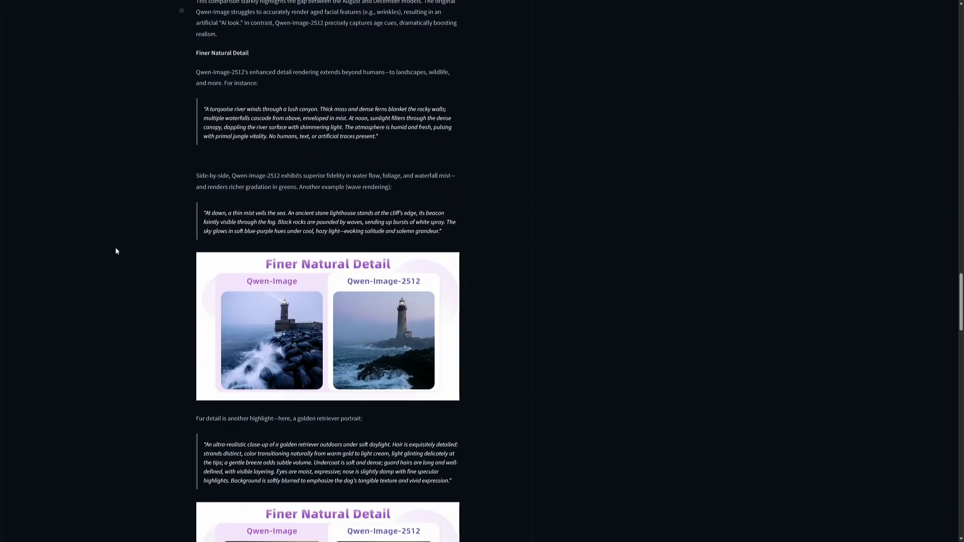
scroll(116, 251, "down", 5)
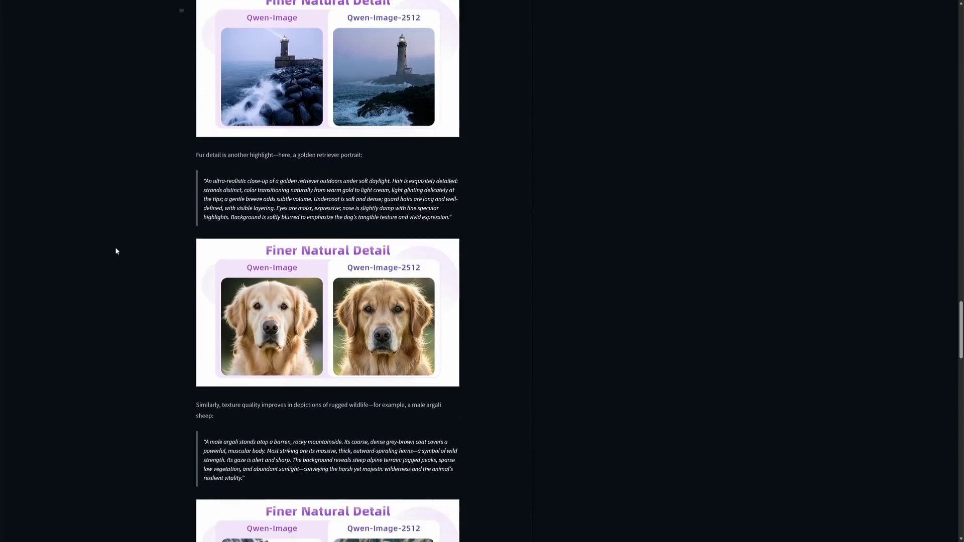
scroll(116, 251, "down", 6)
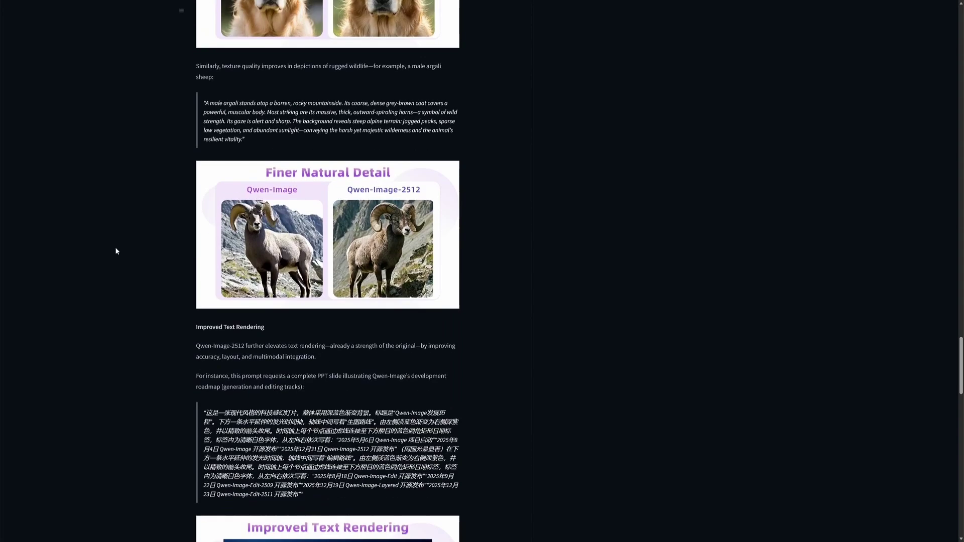
scroll(116, 251, "down", 9)
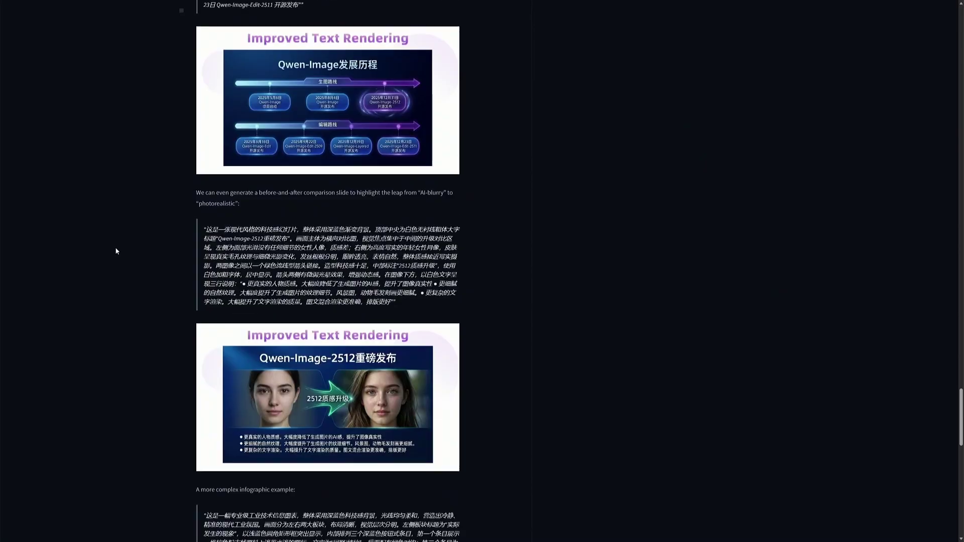
scroll(116, 251, "down", 6)
scroll(116, 251, "up", 3)
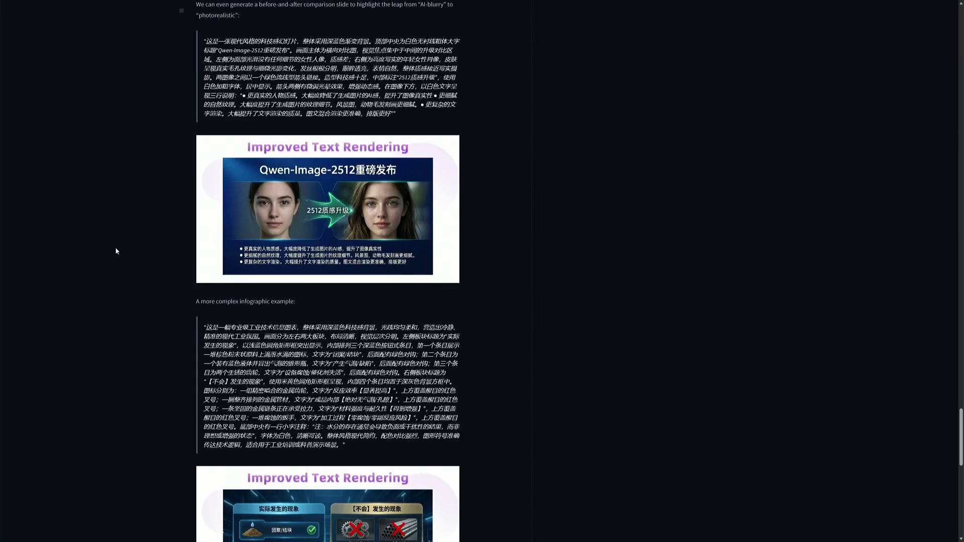
scroll(116, 251, "up", 1)
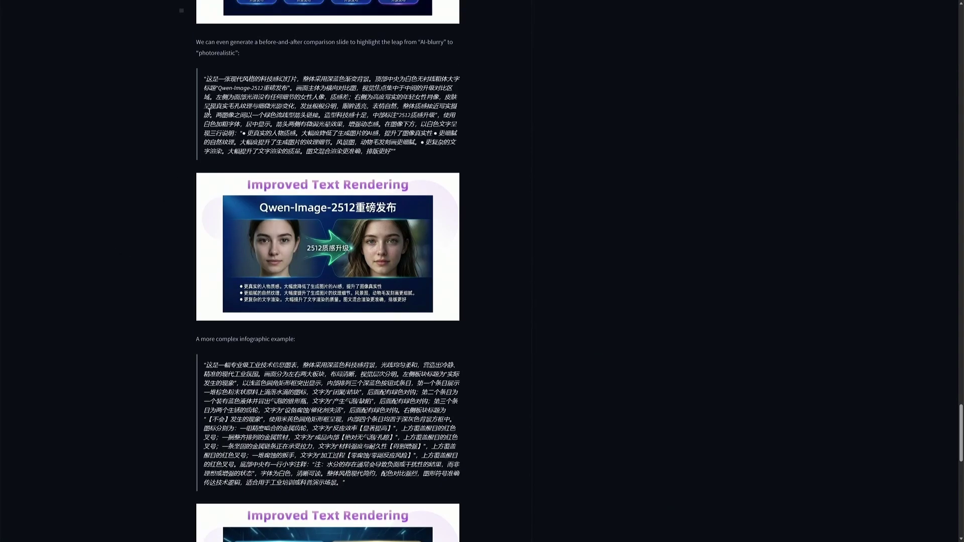
Step: Copy the page's "Qwen-Image-2512重磅发布" before-and-after slide prompt into the String (Multiline) node and generate both images
left_click_drag(206, 78, 390, 151)
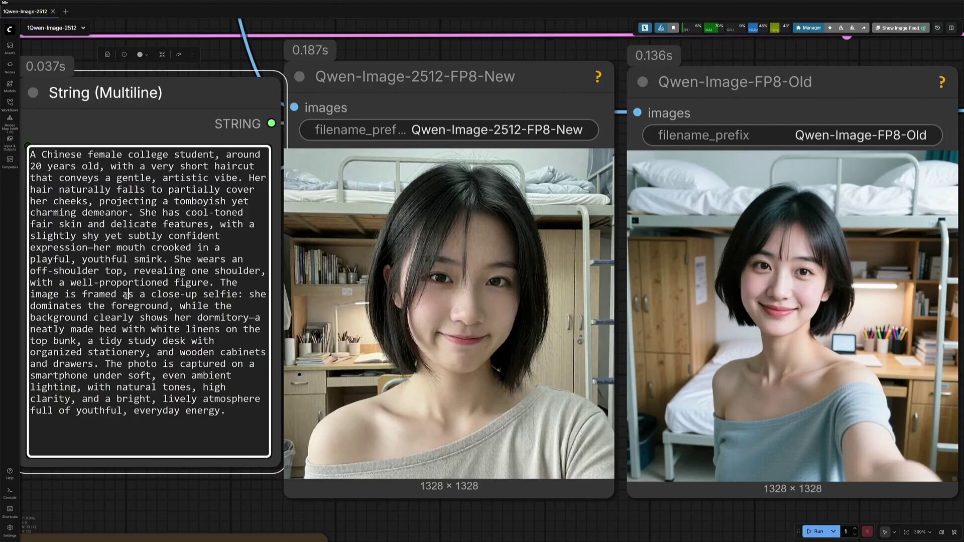
key("ctrl+a")
type("这是一张现代风格的科技感幻灯片，整体采用深蓝色渐变背景。顶部中央为白色无衬线粗体大字标题\"Qwen-Image-2512重磅发布\"。画面主体为横向对比图，视觉焦点集中于中间的升级对比区域。左侧为面部光滑没有任何细节的女性人像，质感差；右侧为高度写实的年轻女性肖像，皮肤呈现真实毛孔纹理与细微光影变化，发丝根根分明，眼眸透亮，表情自然，整体质感接近写实摄影。两图像之间以一个绿色流线型箭头链接。造型科技感十足，中部标注\"2512质感升级\"，使用白色加粗字体，居中显示。箭头两侧有微弱光晕效果，增强动态感。在图像下方，以白色文字呈现三行说明：\"• 更真实的人物质感。大幅度降低了生成图片的AI感，提升了图像真实性 • 更细腻的自然纹理。大幅度提升了生成图片的纹理细节。风景图，动物毛发刻画更细腻。• 更复杂的文字渲染。大幅提升了文字渲染的质量。图文混合渲染更准确，排版更好")
left_click(187, 521)
key("ctrl+Return")
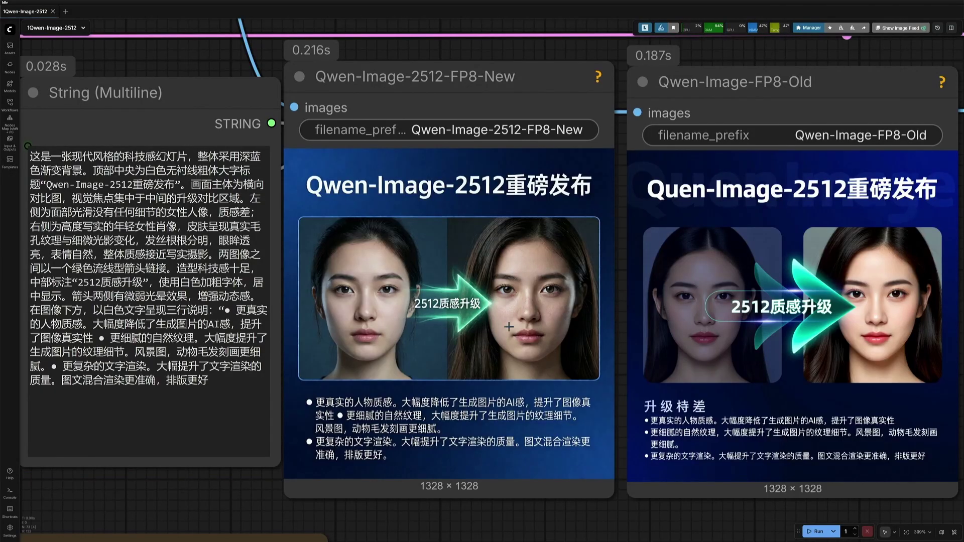
Step: Compare the new and old model's slides up close, checking the title, arrow label, bullet text and faces
scroll(607, 348, "up", 3)
left_click_drag(630, 355, 521, 389)
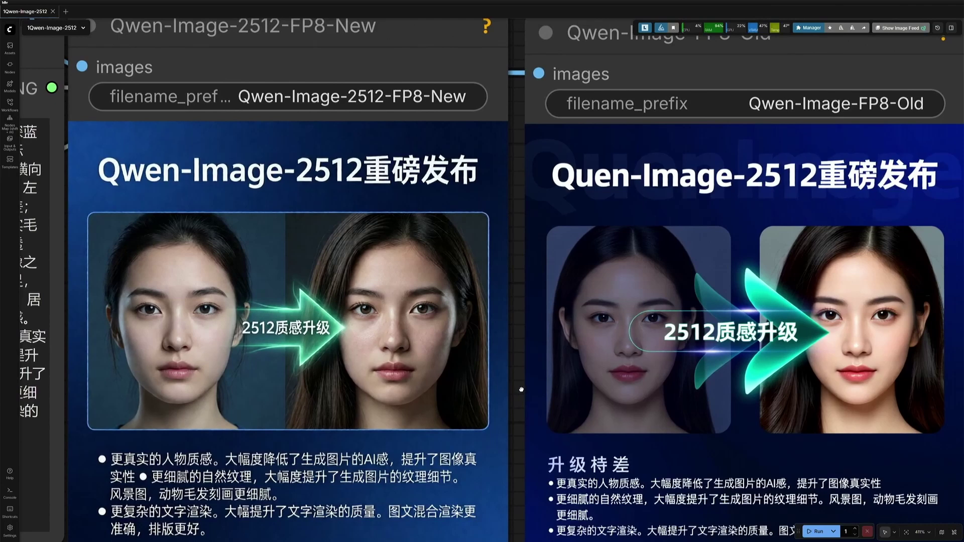
left_click_drag(521, 390, 493, 362)
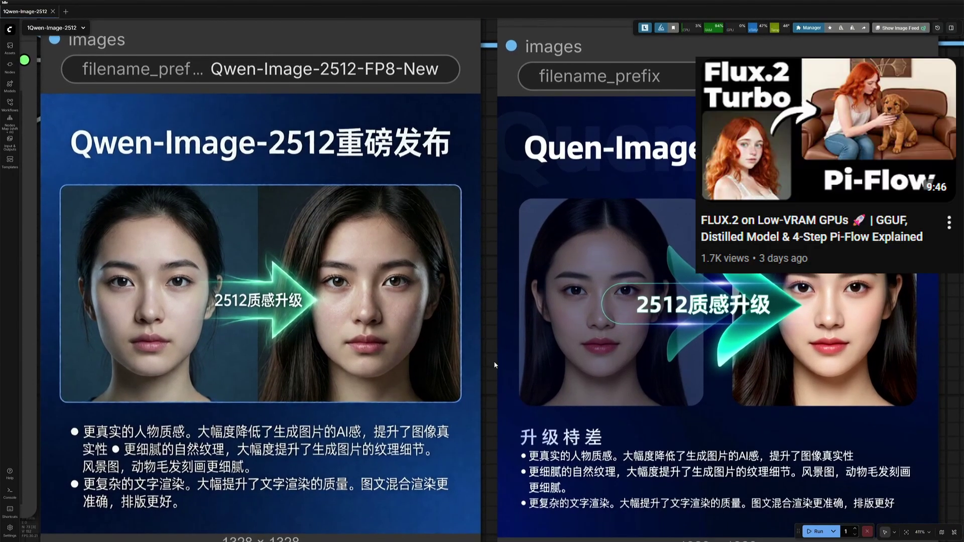
Step: Set the prompt to "A mystical dragon hovering above a sparkling waterfall under a starry sky." and generate both images
scroll(493, 362, "down", 6)
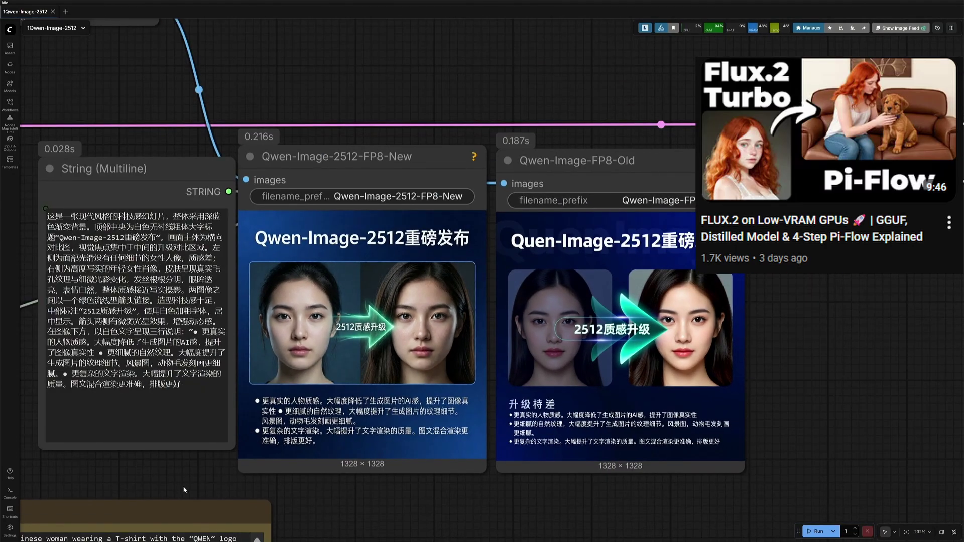
scroll(251, 462, "up", 2)
scroll(213, 473, "up", 1)
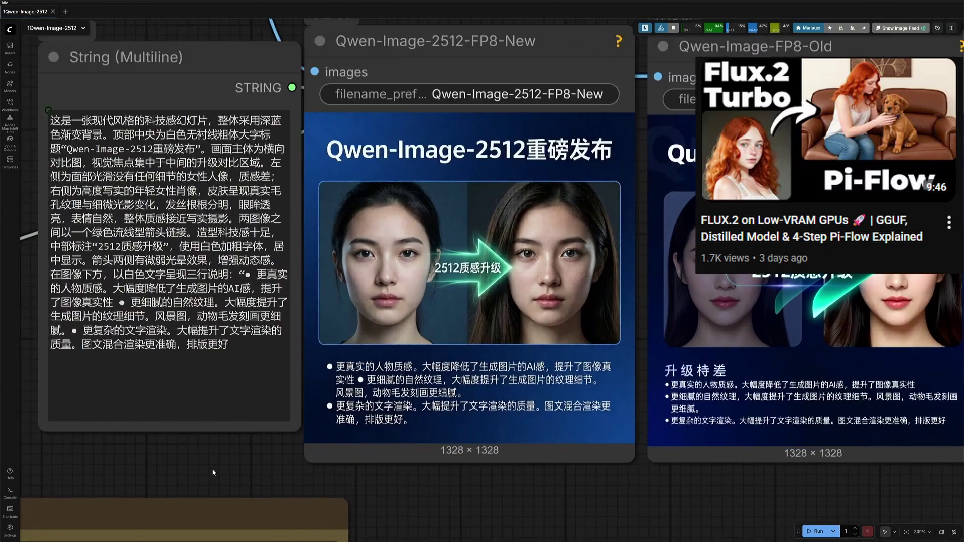
left_click_drag(213, 472, 193, 509)
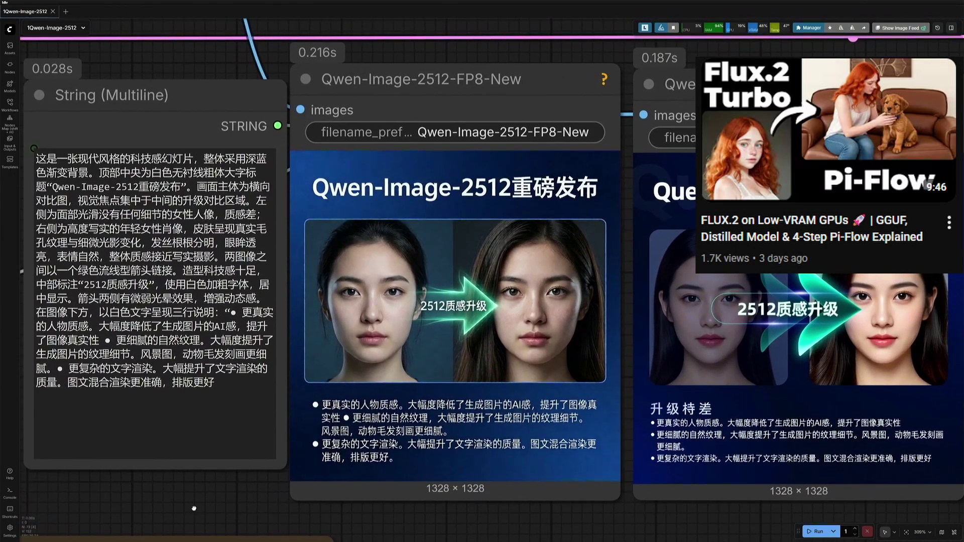
left_click(146, 323)
key("ctrl+a")
type("A mystical dragon hovering above a sparkling waterfall under a starry sky.")
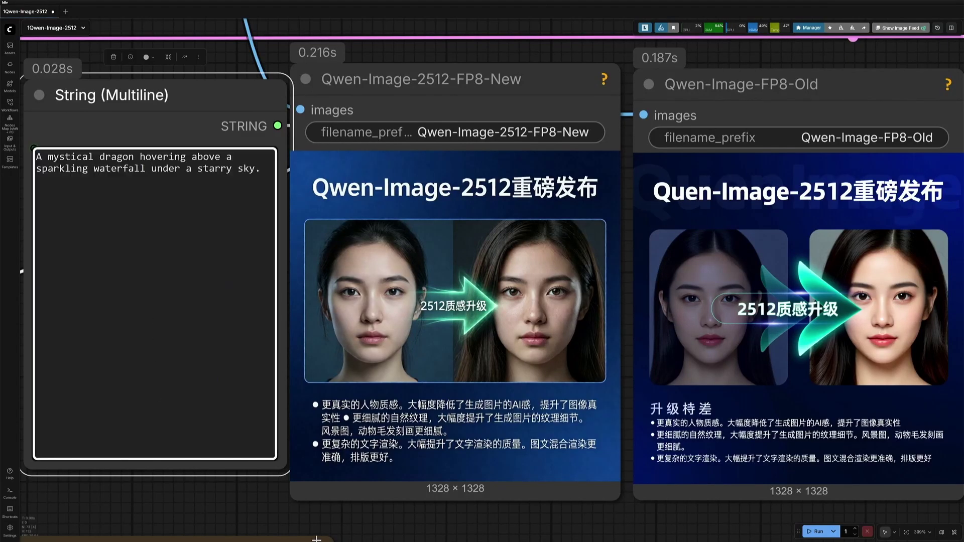
left_click(809, 532)
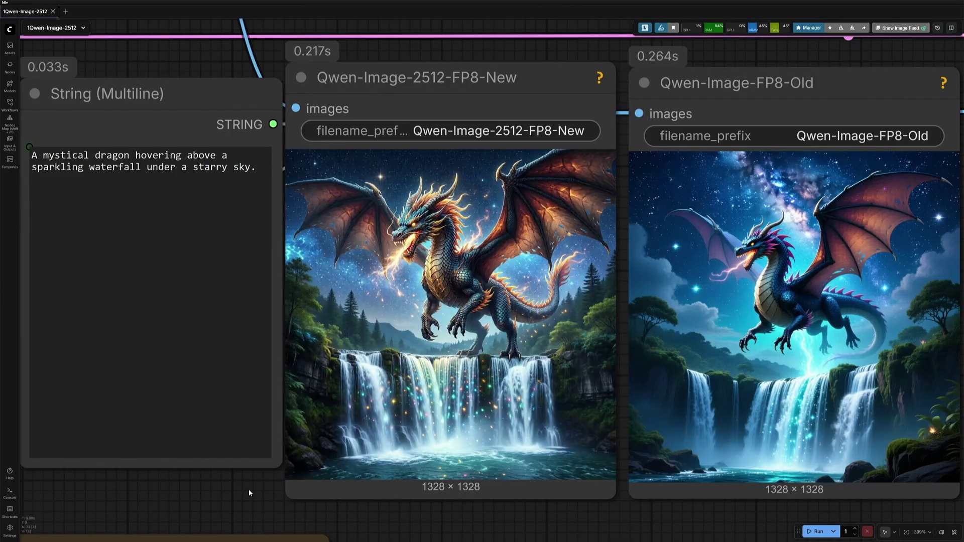
Step: Compare the new and old dragon images side by side, examining the dragon, waterfall and sky details
scroll(233, 518, "up", 1)
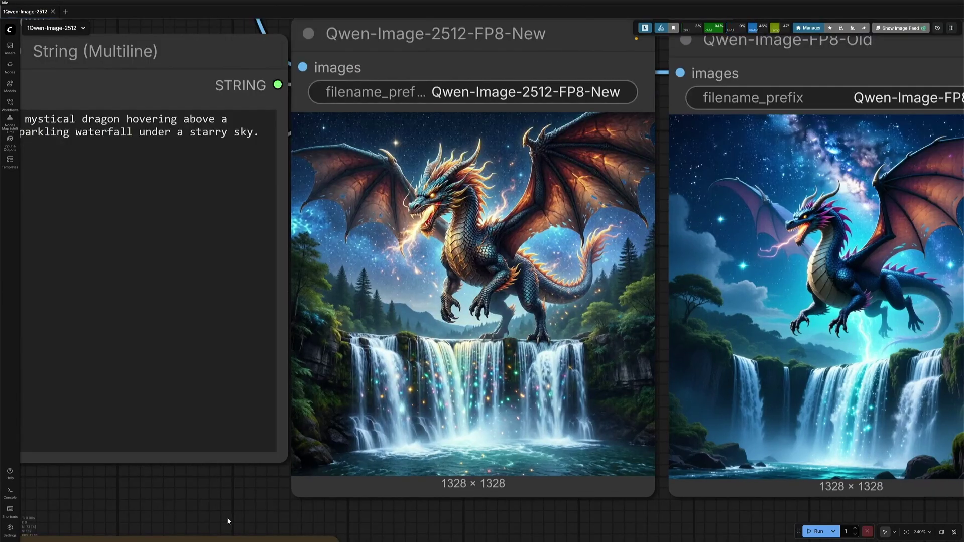
left_click_drag(236, 514, 106, 538)
scroll(514, 422, "up", 1)
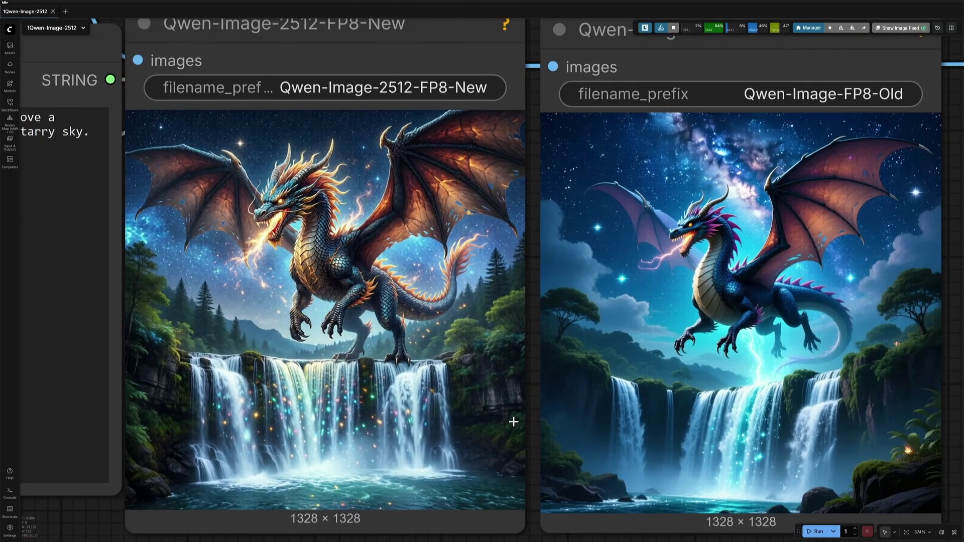
left_click_drag(537, 427, 510, 404)
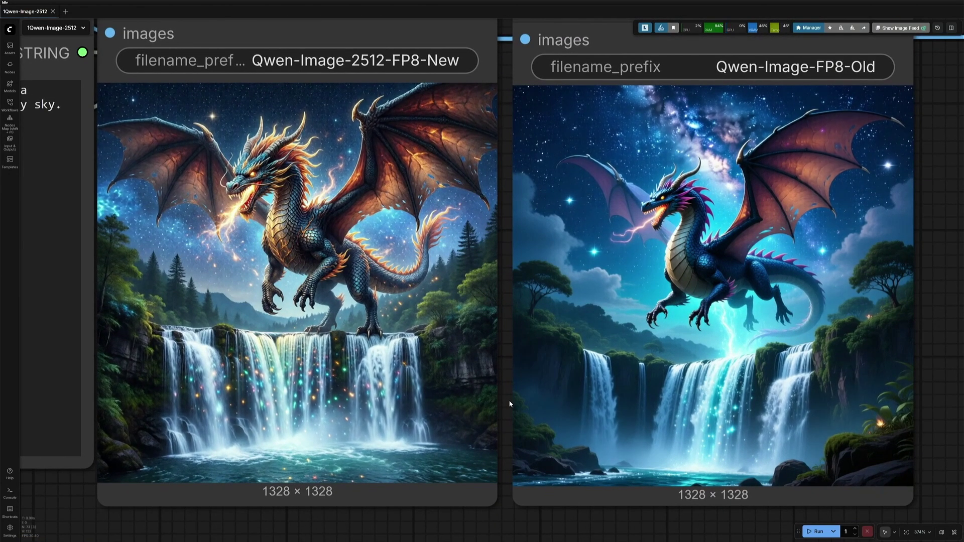
left_click_drag(510, 403, 508, 428)
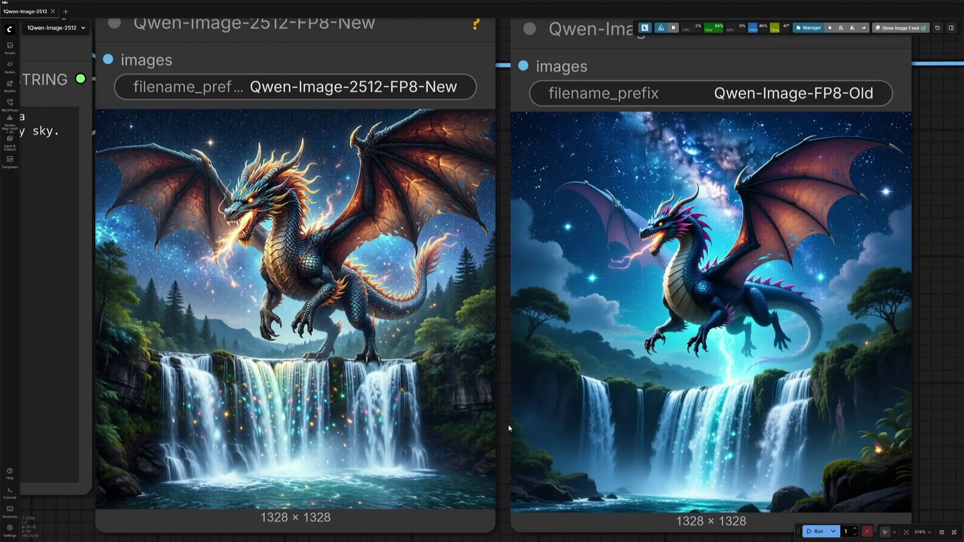
Step: Generate both images from the futuristic sports car prompt with "Night Racer" chrome hood text and inspect the new model's lettering
scroll(217, 505, "down", 2)
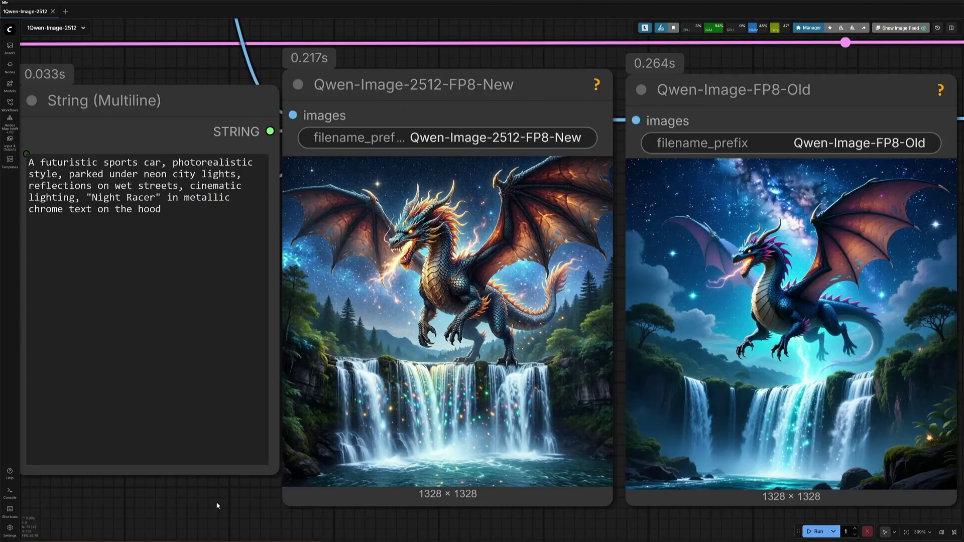
left_click(816, 531)
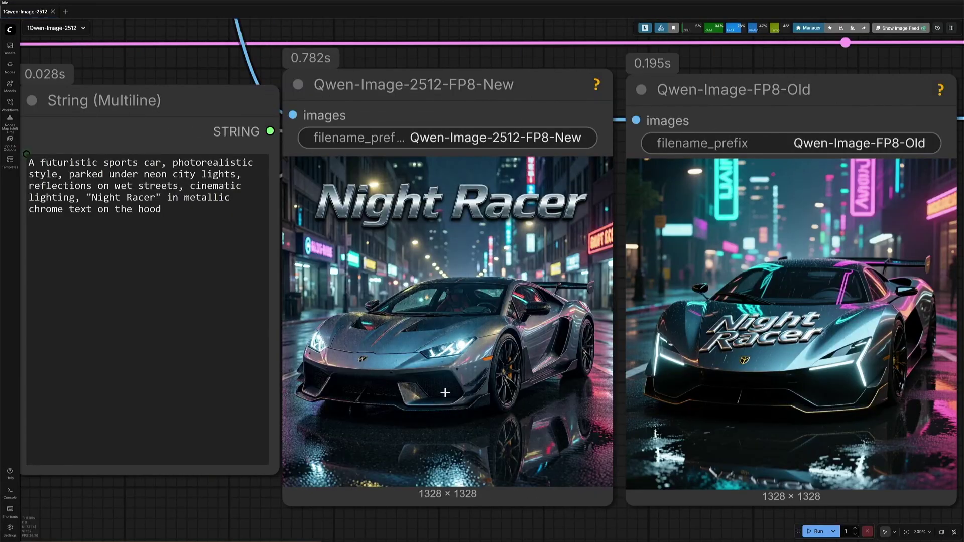
scroll(445, 392, "up", 3)
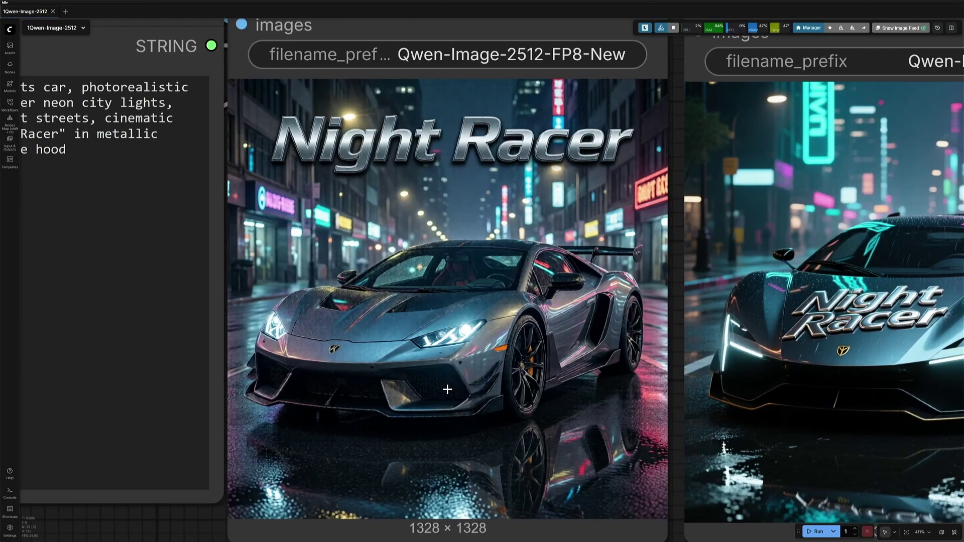
scroll(447, 389, "down", 2)
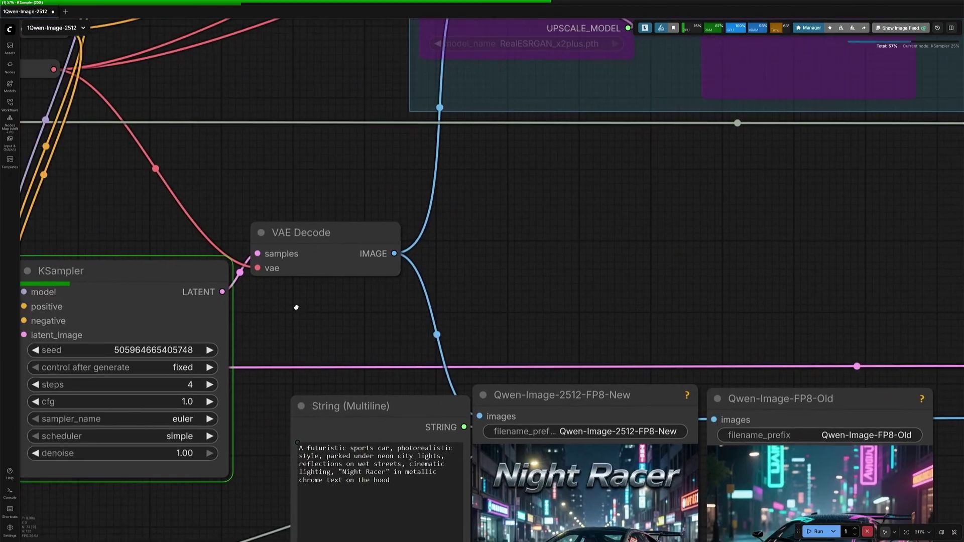
left_click_drag(240, 419, 339, 295)
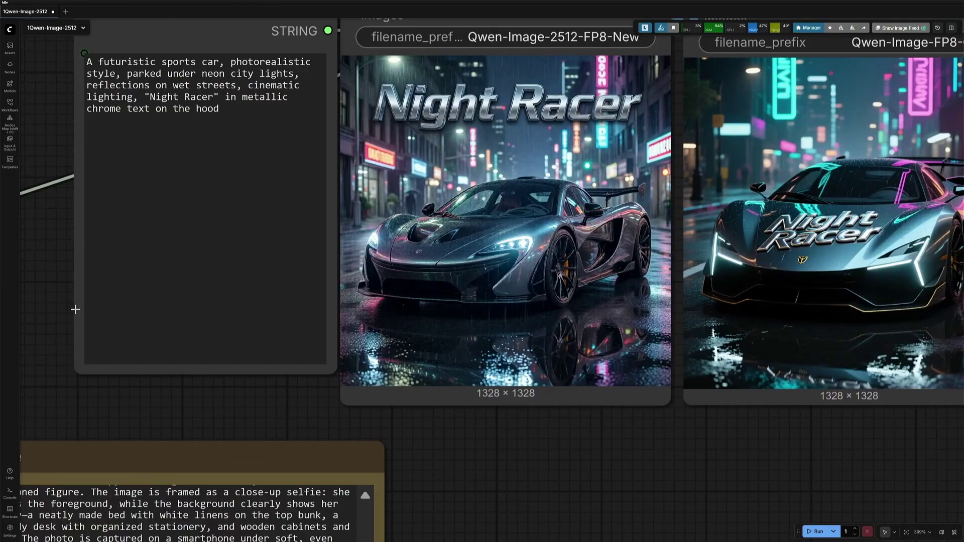
Step: Replace the prompt with a 16:9 portrait of a young Chinese woman in a floral qipao, generate both images and compare them
left_click_drag(55, 270, 35, 381)
left_click(185, 299)
key("ctrl+a")
type("A portrait of a beautiful young Chinese woman wearing a modern qipao dress with floral patterns. Soft natural lighting, long black hair flowing over one shoulder, standing in front of a traditional wooden screen with carved details. Cinematic depth of field, warm tone. 16:9 composition.")
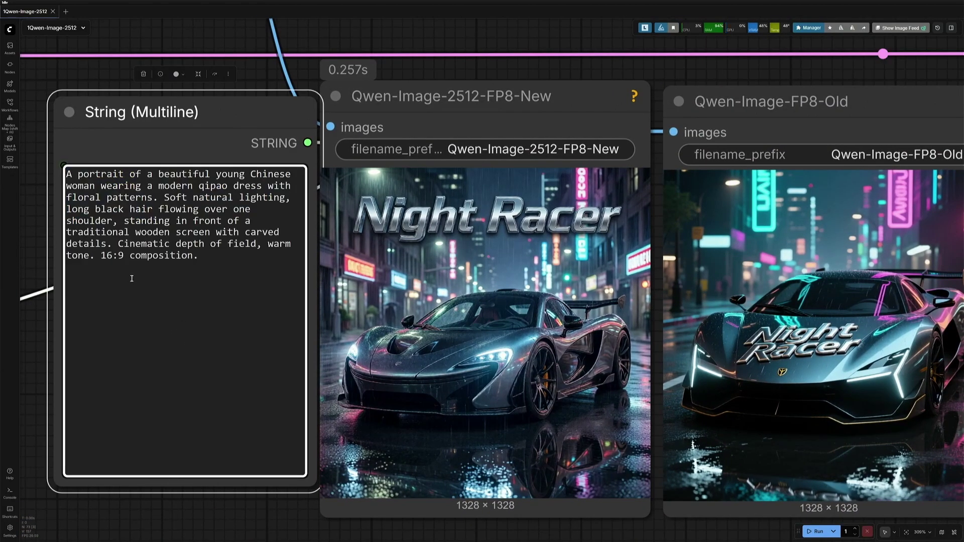
key("ctrl+s")
left_click(816, 531)
left_click_drag(675, 536, 638, 512)
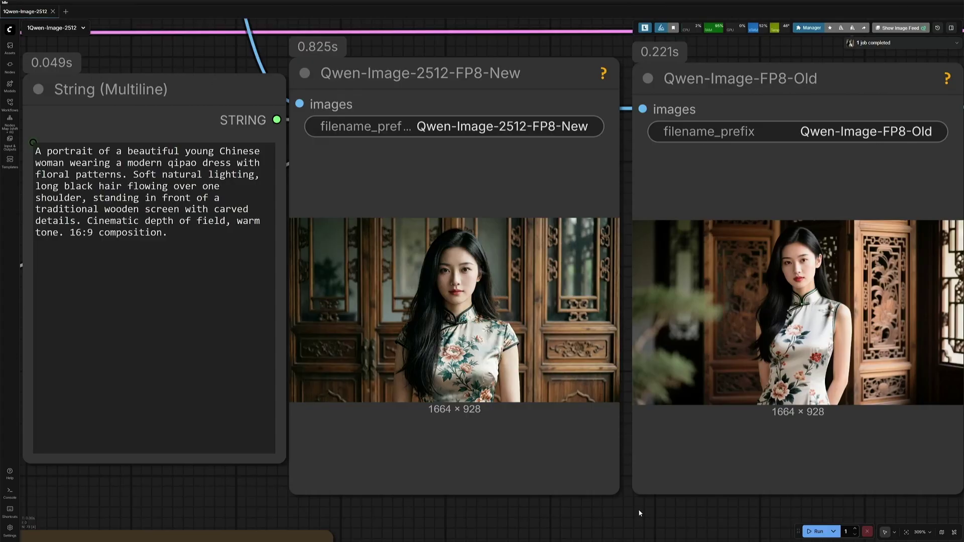
scroll(618, 472, "up", 4)
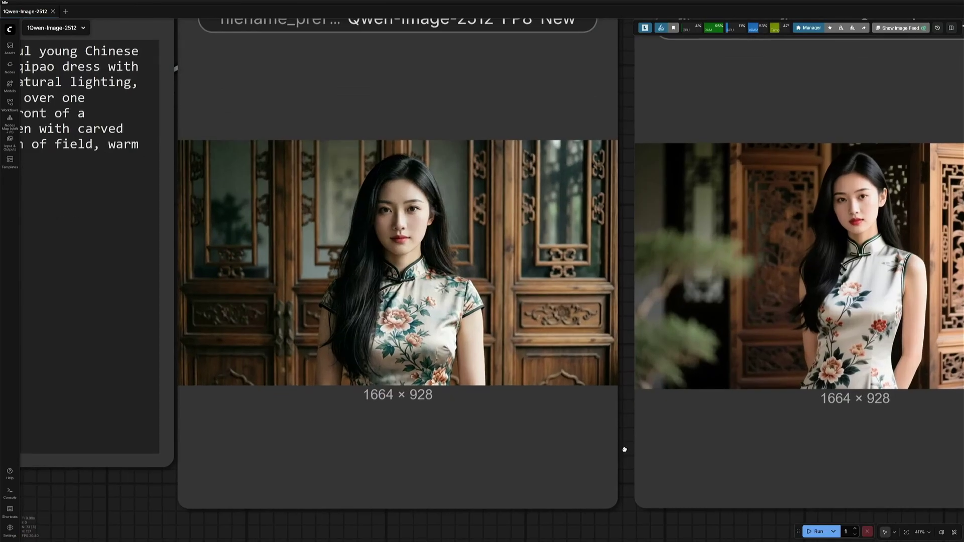
left_click_drag(624, 451, 477, 427)
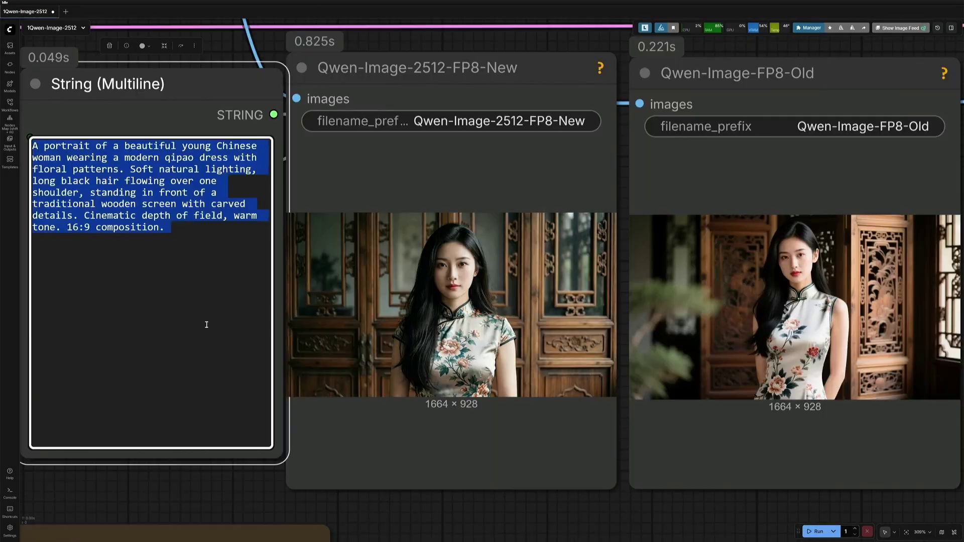
Step: Replace the prompt with a 16:9 close-up of a smiling freckled woman with wavy blonde hair, then generate and compare both portraits
type("A close-up portrait of a smiling young white woman with freckles, blue eyes, and long wavy blonde hair. She’s wearing a light sweater, standing against a softly blurred autumn park background with golden leaves. Warm lighting, photorealistic style, 16:9 framing.")
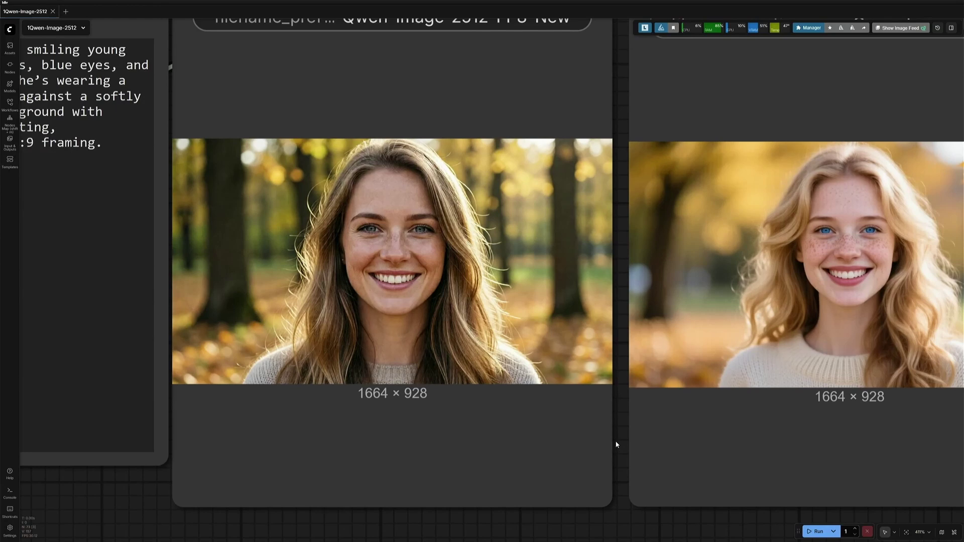
scroll(615, 443, "up", 3)
left_click_drag(612, 438, 434, 481)
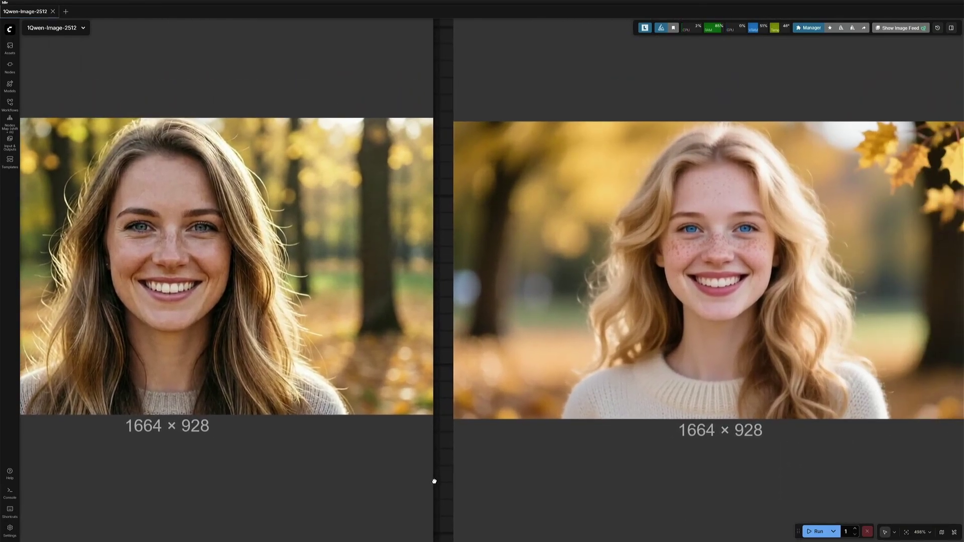
Step: Compare the new and old elven sorceress images up close against the prompt
scroll(460, 478, "down", 2)
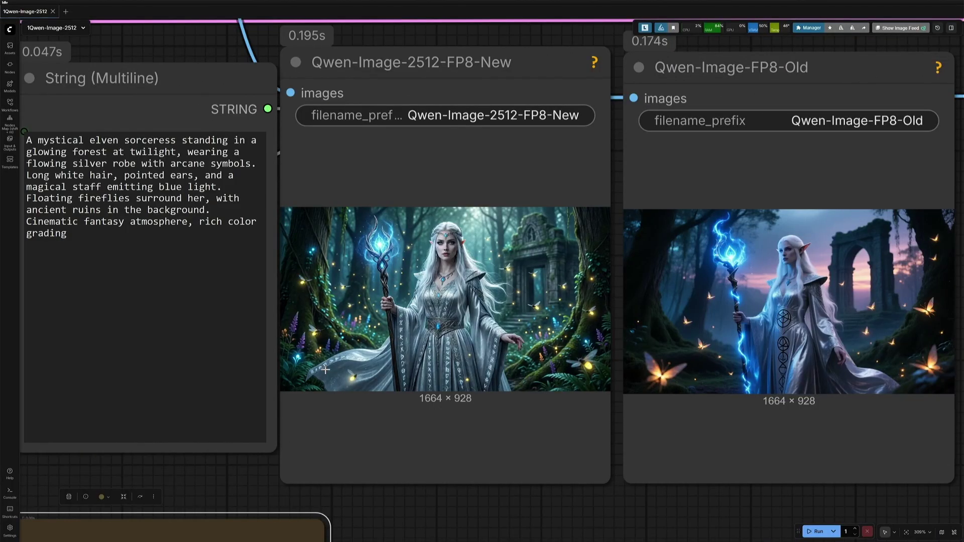
scroll(325, 371, "up", 3)
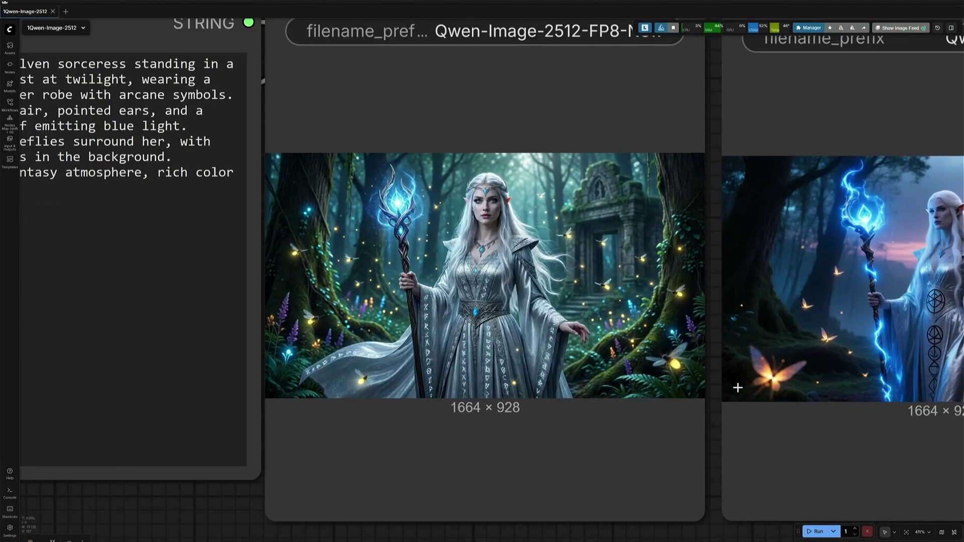
left_click_drag(714, 438, 493, 433)
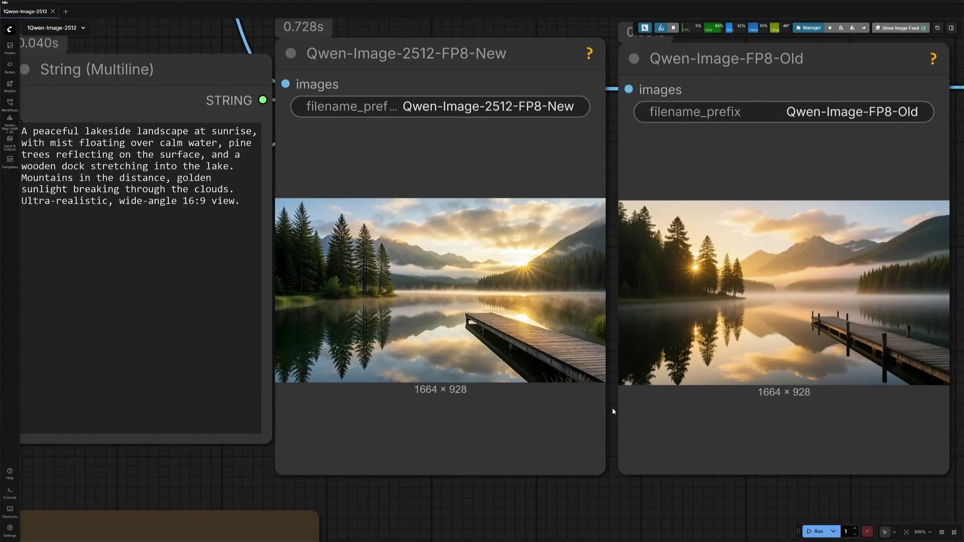
Step: Compare the new and old lakeside sunrise images up close
scroll(606, 404, "up", 5)
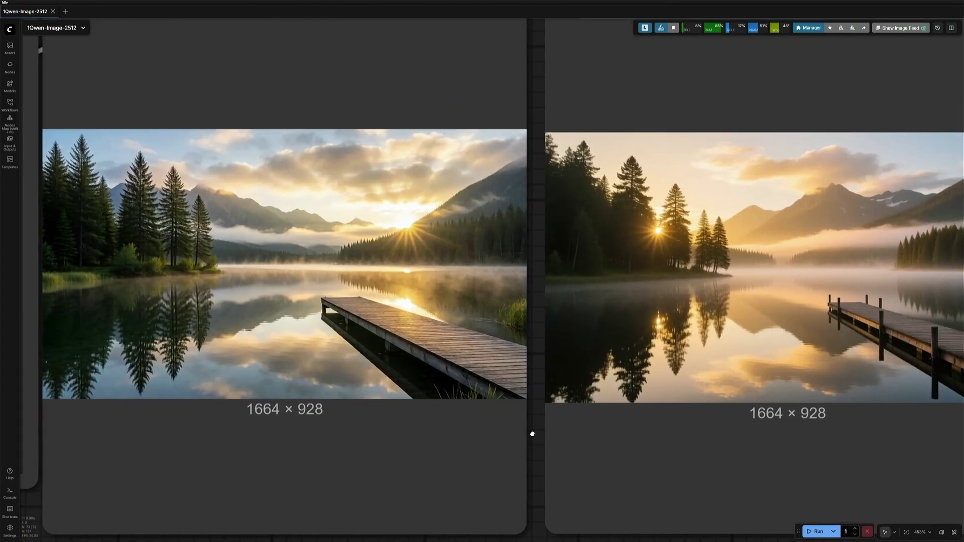
scroll(528, 436, "down", 1)
left_click_drag(525, 436, 495, 426)
Step: Look over the other node groups of the workflow, including the Load Image and bypassed Save Image nodes
scroll(497, 316, "down", 15)
scroll(491, 407, "down", 6)
left_click_drag(504, 462, 571, 333)
left_click_drag(497, 431, 665, 377)
left_click_drag(107, 258, 478, 488)
left_click_drag(428, 266, 339, 399)
left_click(310, 346)
left_click_drag(311, 346, 377, 237)
left_click_drag(149, 418, 377, 398)
scroll(602, 459, "up", 10)
scroll(262, 494, "up", 4)
left_click_drag(262, 494, 515, 510)
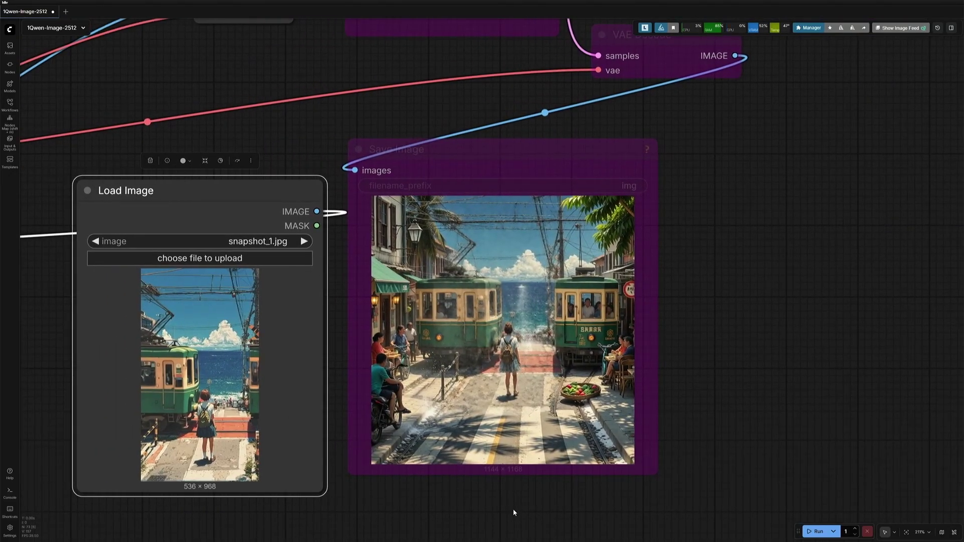
Step: Bypass the old model's KSampler, VAE Decode and Qwen-Image-FP8-Old output nodes
scroll(513, 512, "down", 13)
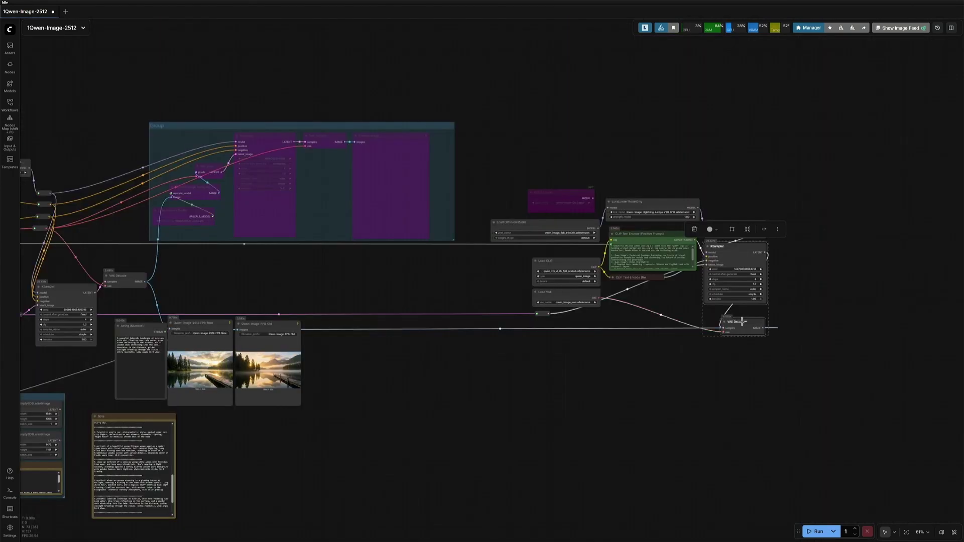
left_click(281, 324, "shift")
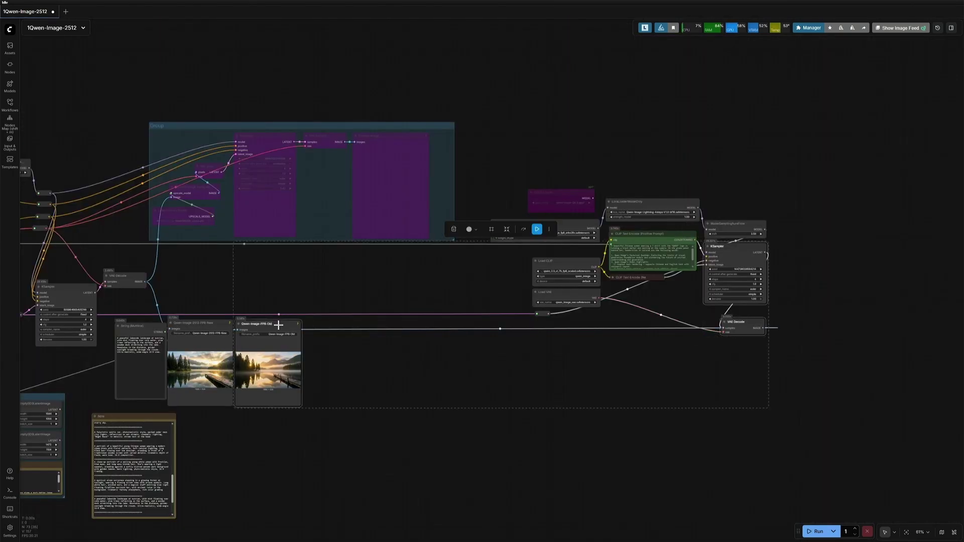
left_click(523, 229)
left_click(452, 406)
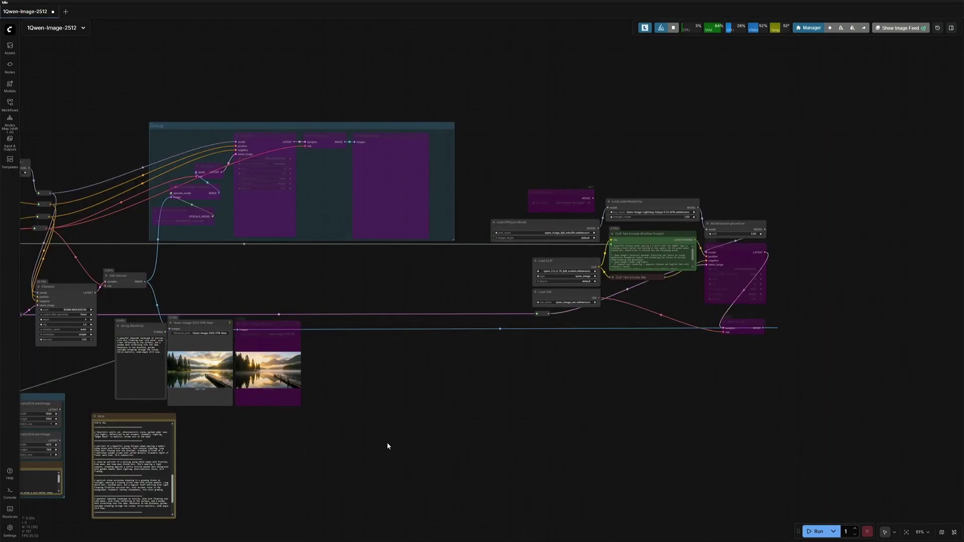
Step: Open the diffusion models page linked in the Model Links note and highlight the two qwen_image_2512 files
left_click_drag(331, 436, 808, 383)
scroll(395, 462, "down", 1)
left_click_drag(290, 276, 219, 406)
scroll(220, 406, "up", 8)
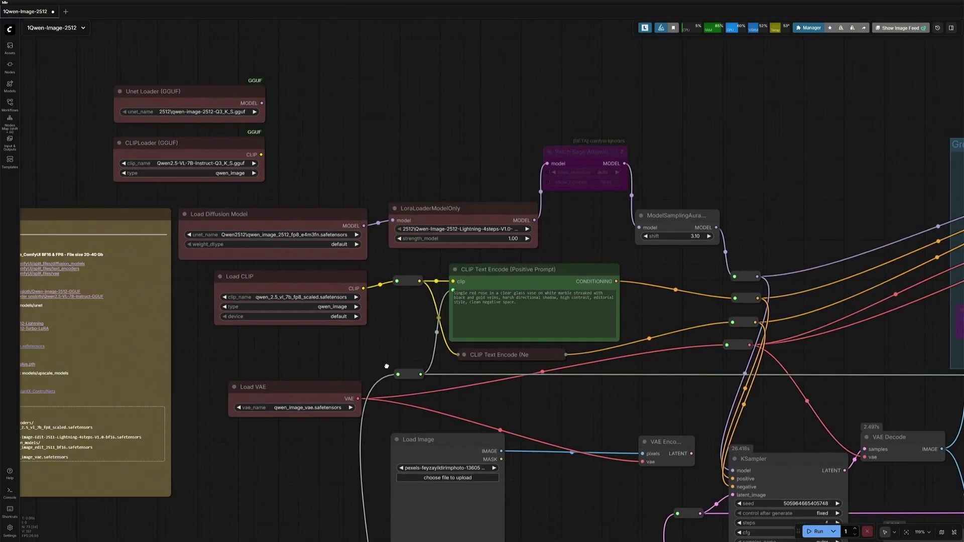
left_click_drag(409, 367, 589, 396)
scroll(436, 400, "up", 1)
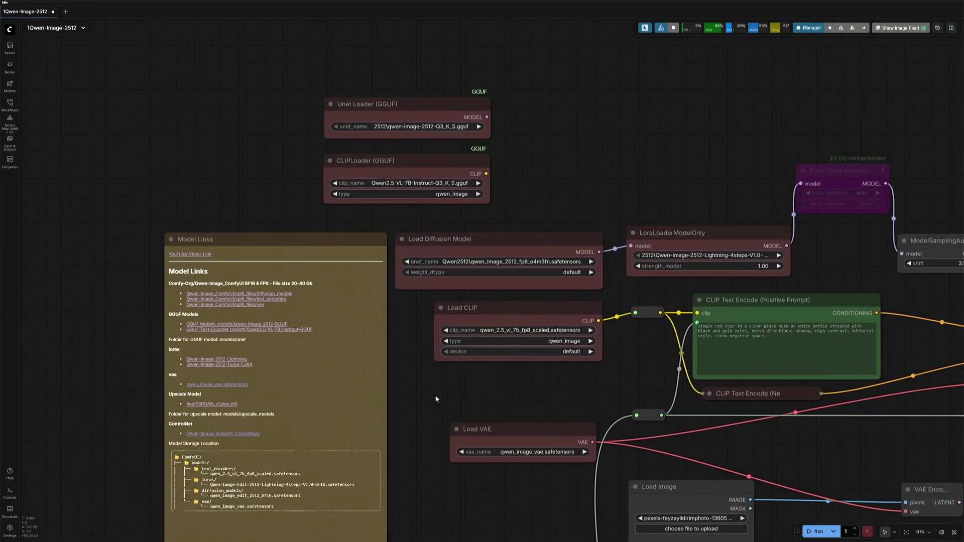
scroll(435, 399, "up", 2)
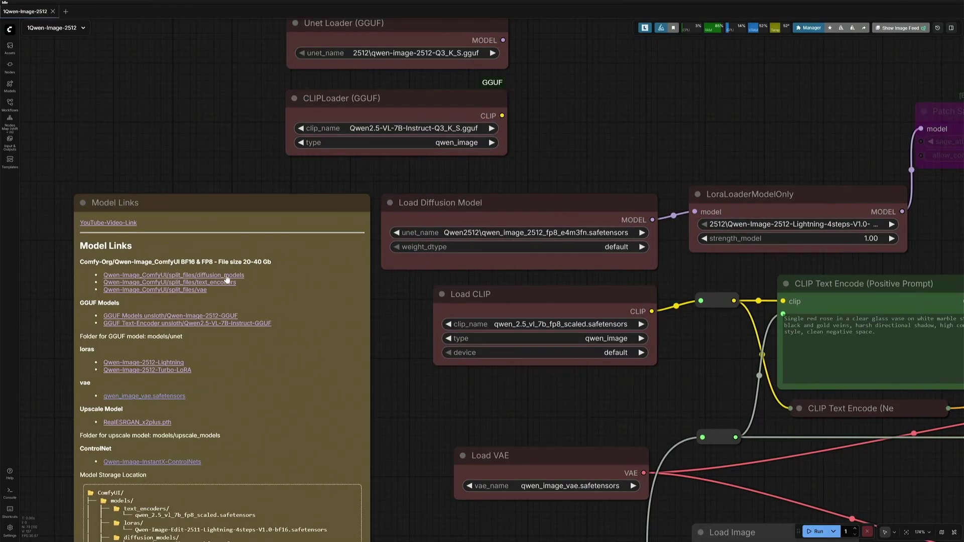
left_click(226, 278)
left_click_drag(209, 144, 807, 163)
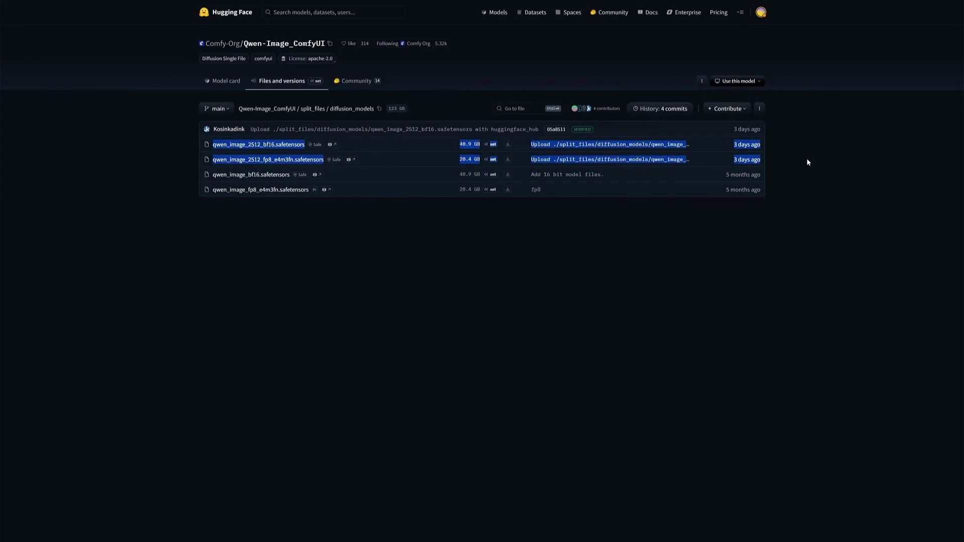
left_click(424, 244)
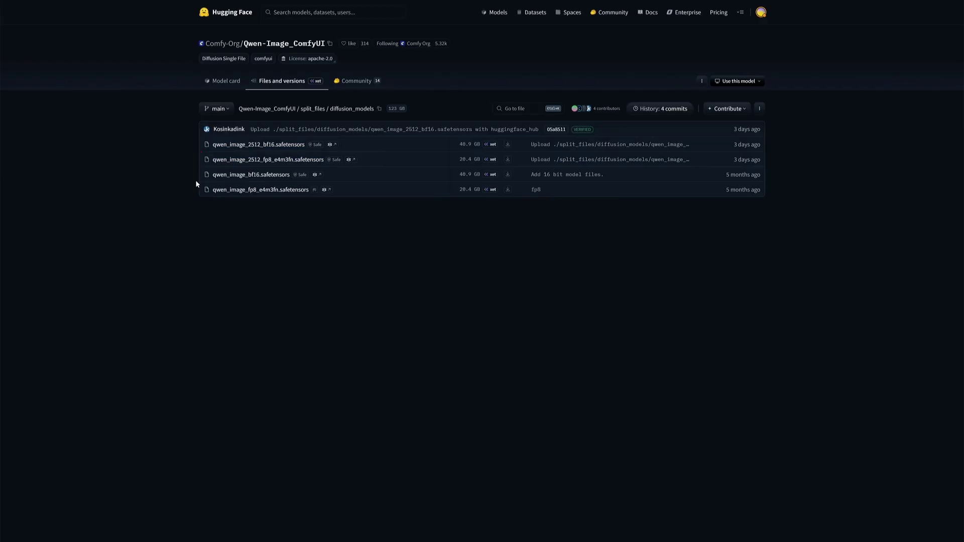
Step: Highlight qwen_image_fp8_e4m3fn.safetensors and qwen_image_2512_fp8_e4m3fn.safetensors in the file list as the two compared models
left_click_drag(201, 190, 325, 190)
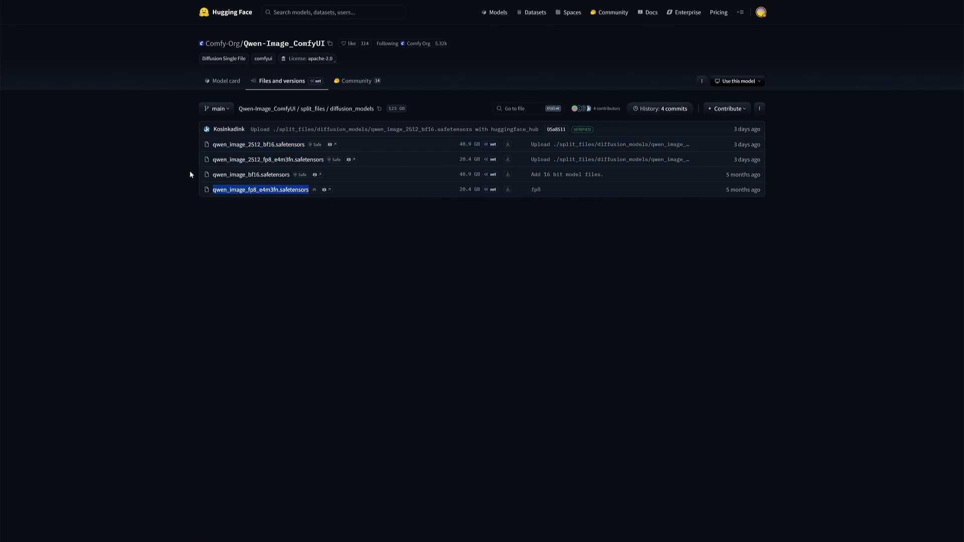
left_click_drag(174, 160, 345, 163)
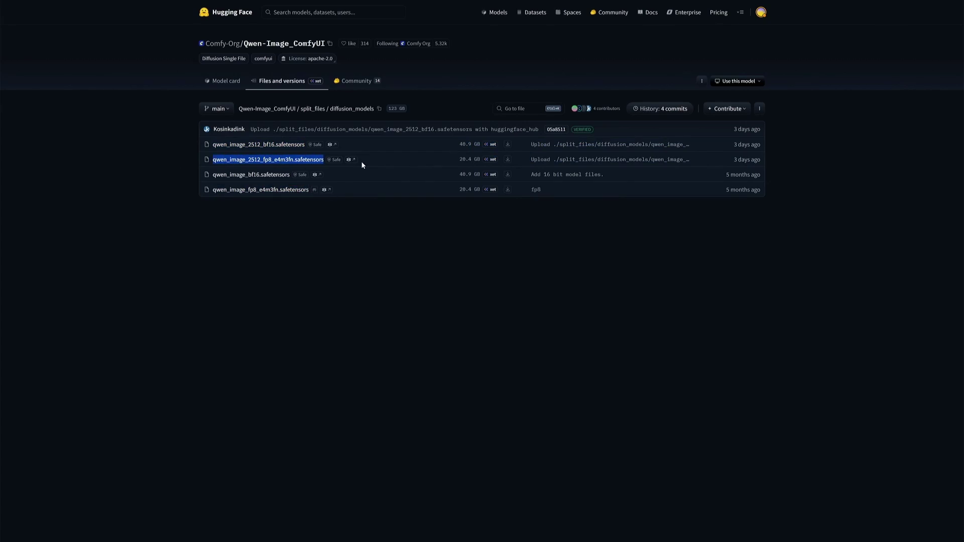
left_click(358, 235)
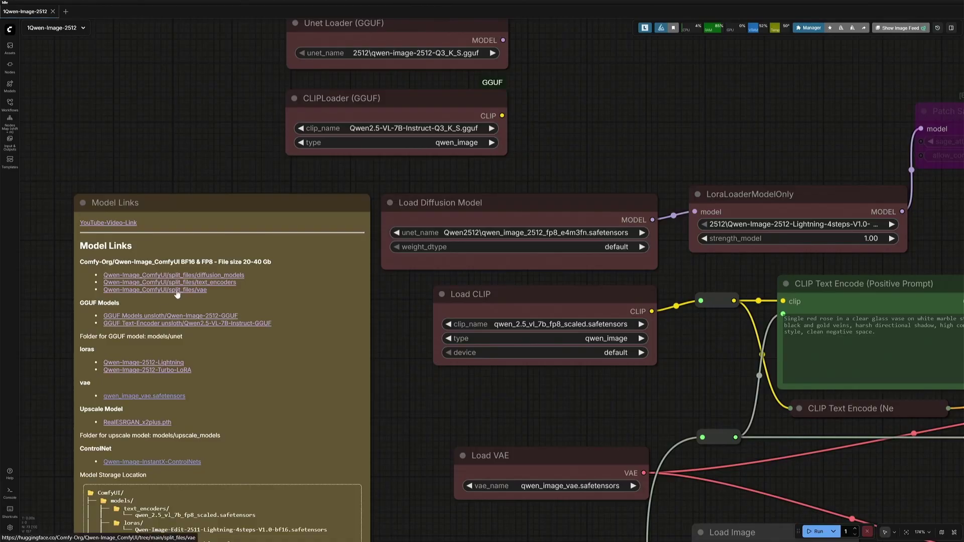
Step: View qwen_image_vae.safetensors on the linked VAE page and point out the Load Diffusion Model, Load CLIP and Load VAE nodes
left_click(177, 290)
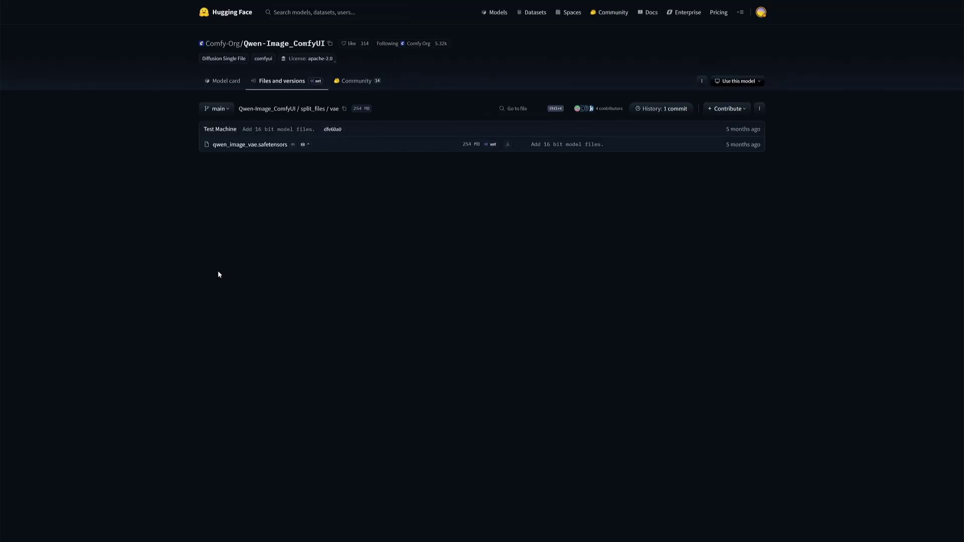
left_click_drag(172, 150, 297, 158)
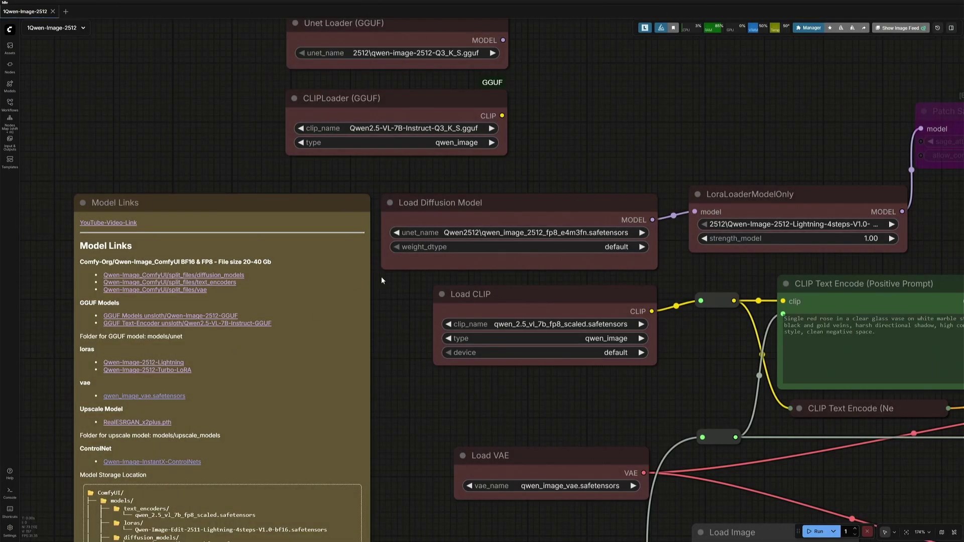
left_click(450, 217)
left_click(476, 298, "shift")
left_click(502, 459, "shift")
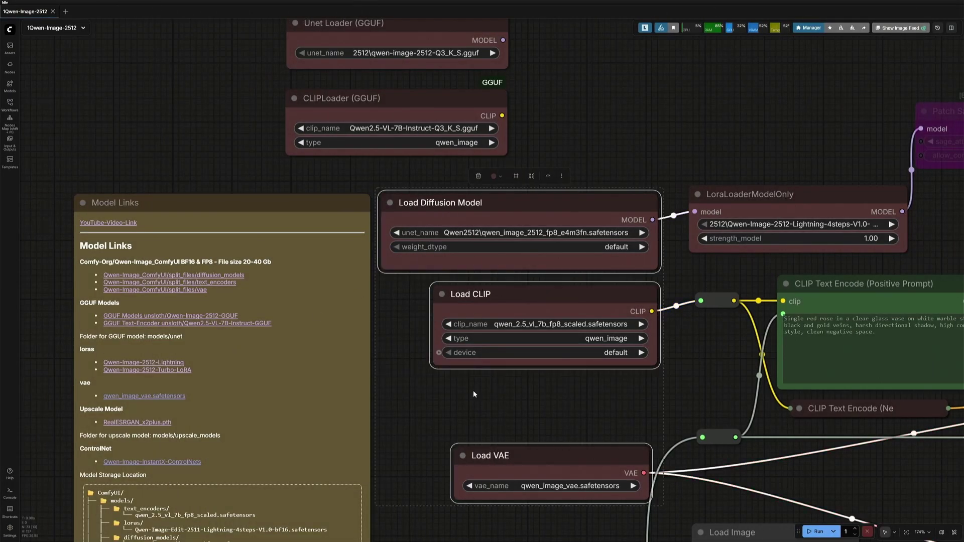
left_click(423, 408)
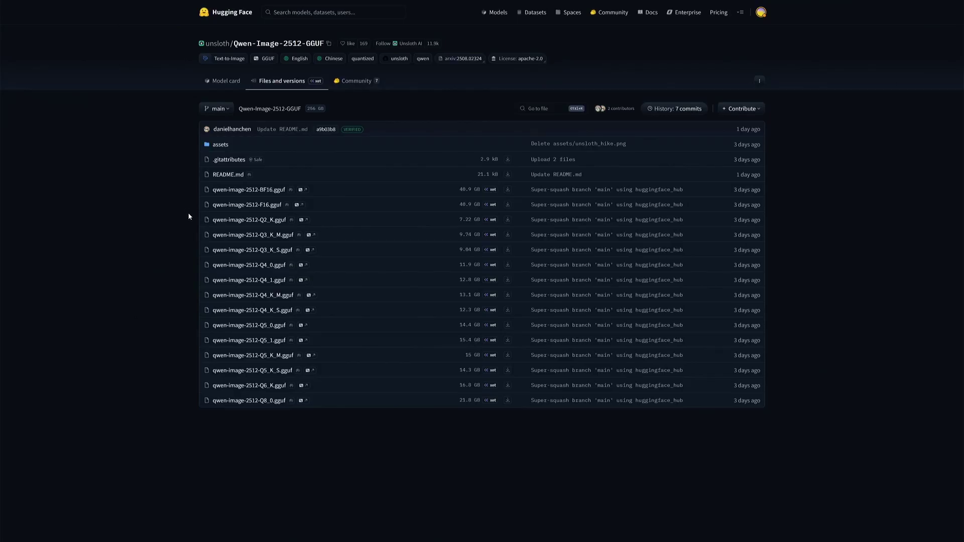
Step: Highlight the quantized GGUF files from Q2_K to Q8_0 on the Qwen-Image-2512-GGUF page and return to ComfyUI
left_click_drag(187, 220, 510, 400)
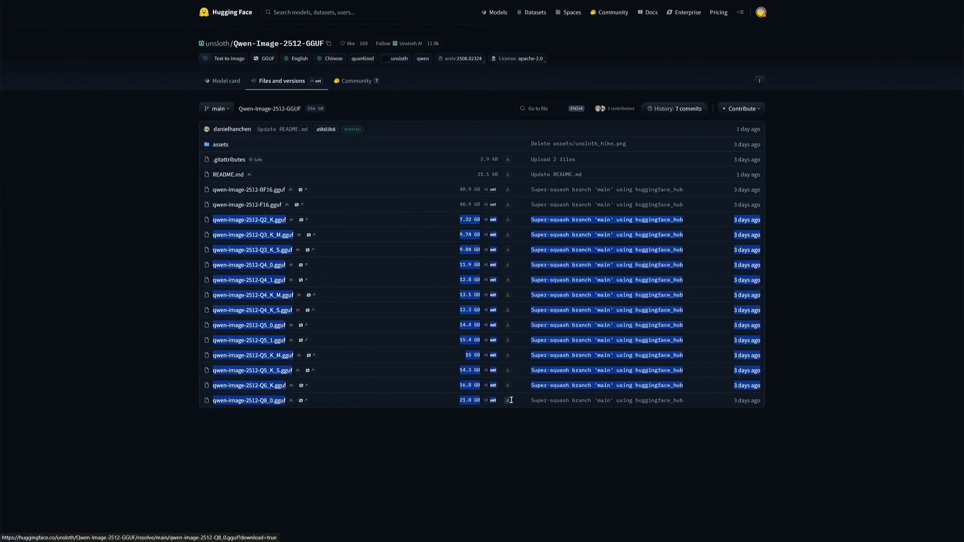
left_click(492, 447)
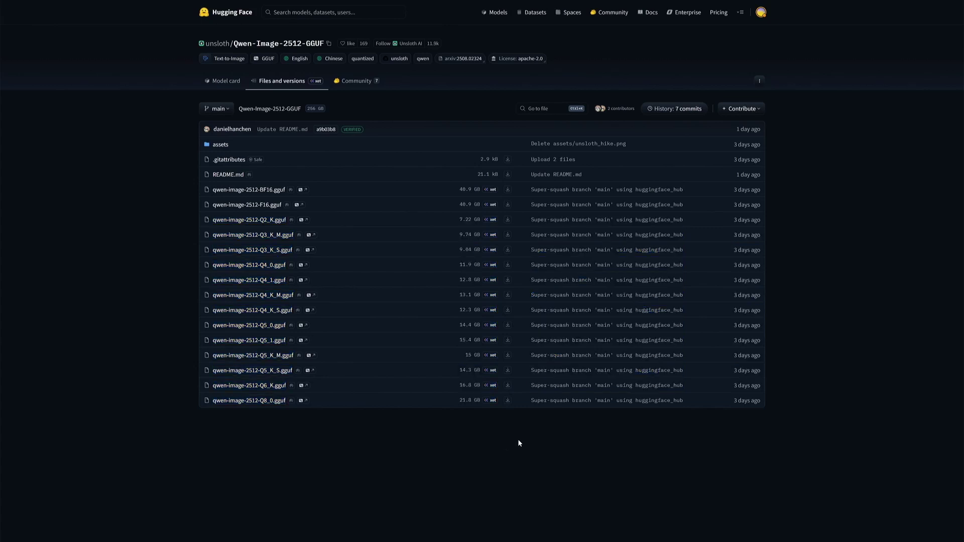
key("ctrl+shift+Tab")
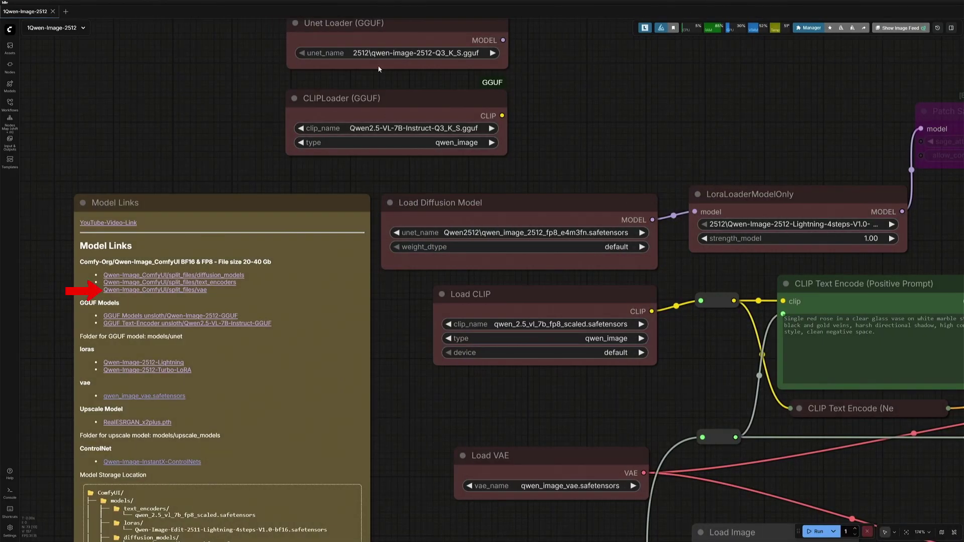
Step: Connect the Unet Loader (GGUF) model to LoraLoaderModelOnly and the CLIPLoader (GGUF) output to the CLIP reroute
left_click(375, 30)
left_click(353, 99, "shift")
left_click_drag(252, 119, 247, 166)
left_click_drag(581, 185, 457, 167)
left_click_drag(371, 172, 570, 357)
left_click_drag(372, 96, 564, 268)
left_click(376, 237)
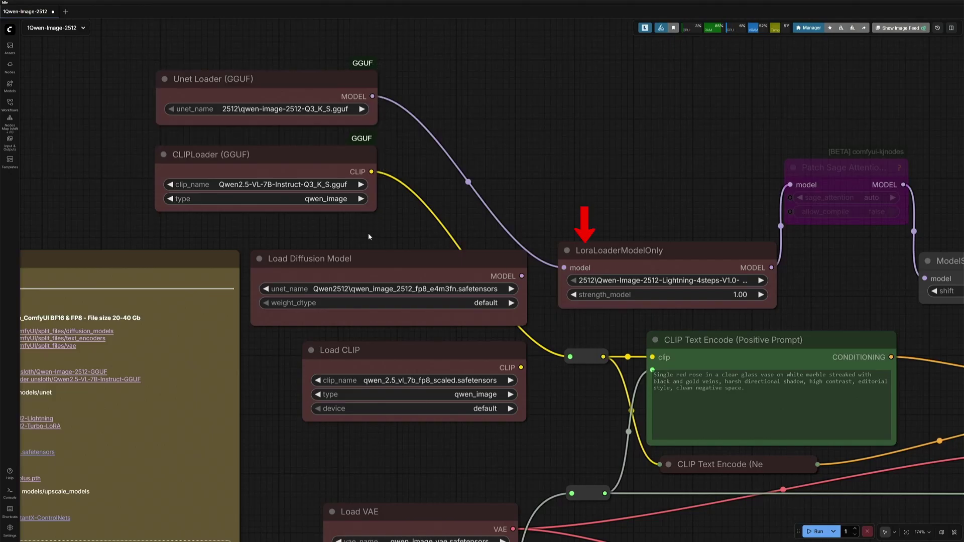
Step: Open the Qwen-Image-2512-Lightning page from the Model Links note and highlight the bf16 and fp32 4-step LoRA files
left_click_drag(367, 237, 688, 197)
left_click_drag(533, 362, 425, 239)
left_click(141, 269)
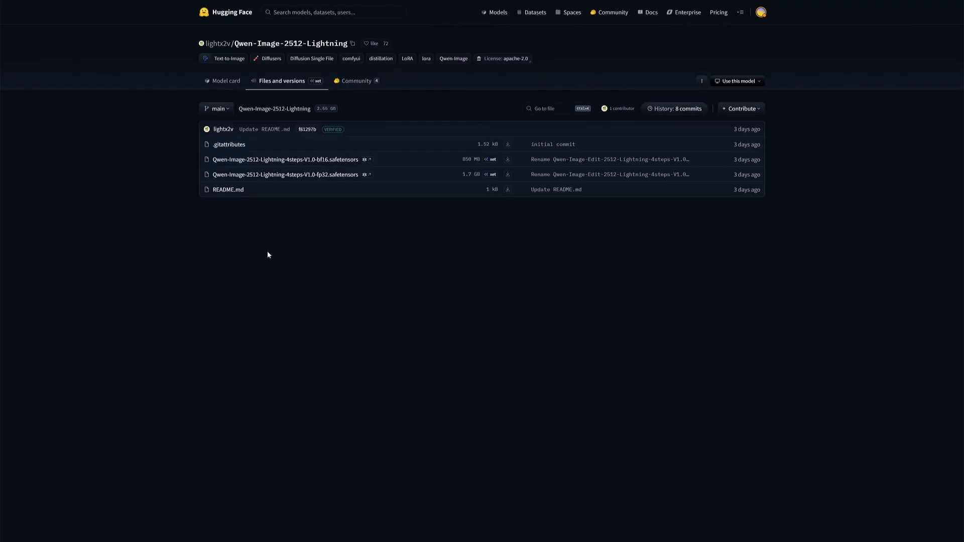
left_click_drag(189, 163, 816, 179)
left_click(277, 231)
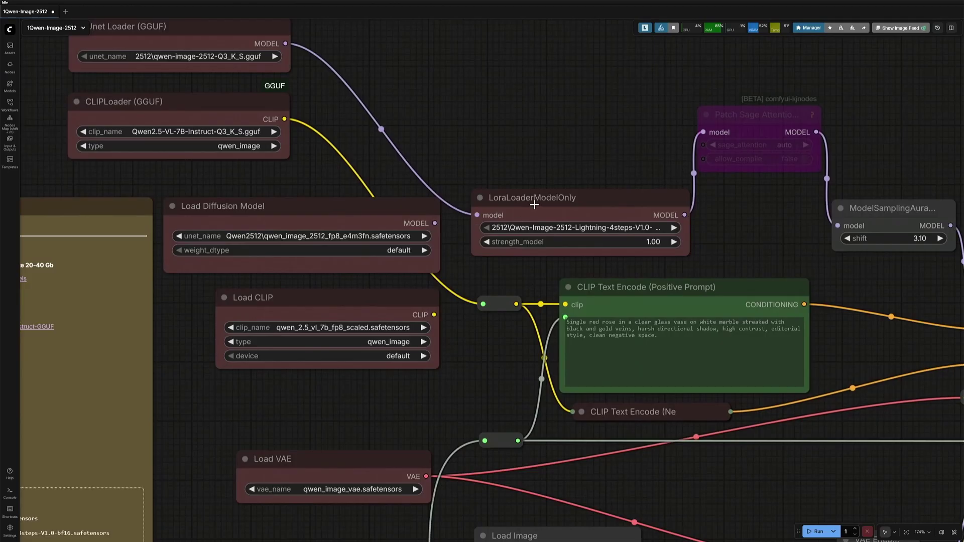
Step: Point out the LoraLoaderModelOnly node, open the Qwen-Image-2512-Turbo-LoRA page and highlight its 4-step LoRA files
left_click(534, 203)
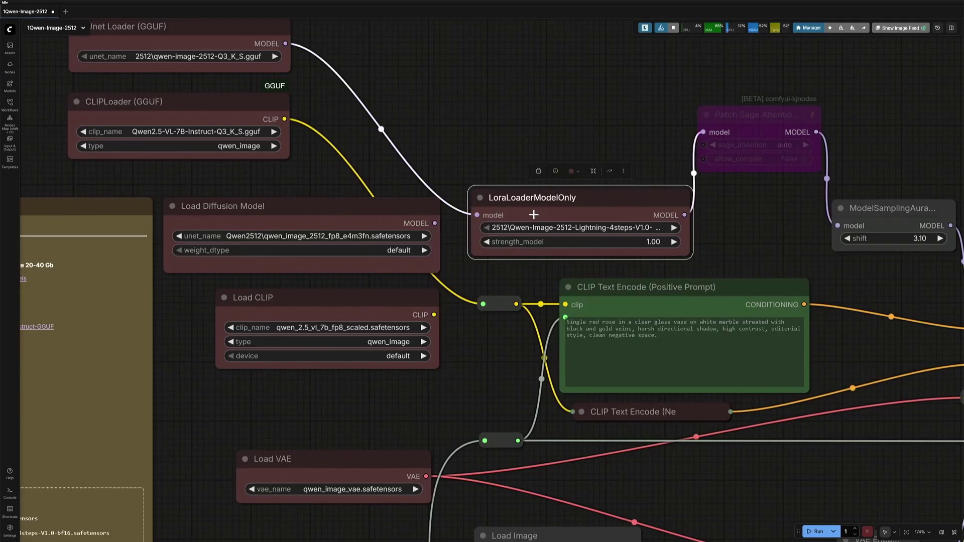
left_click_drag(496, 350, 839, 277)
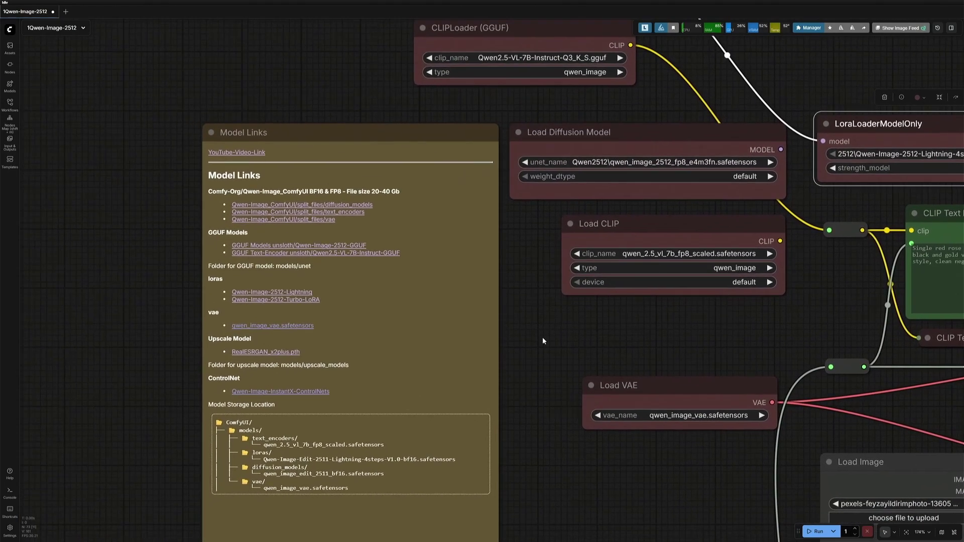
left_click(242, 300)
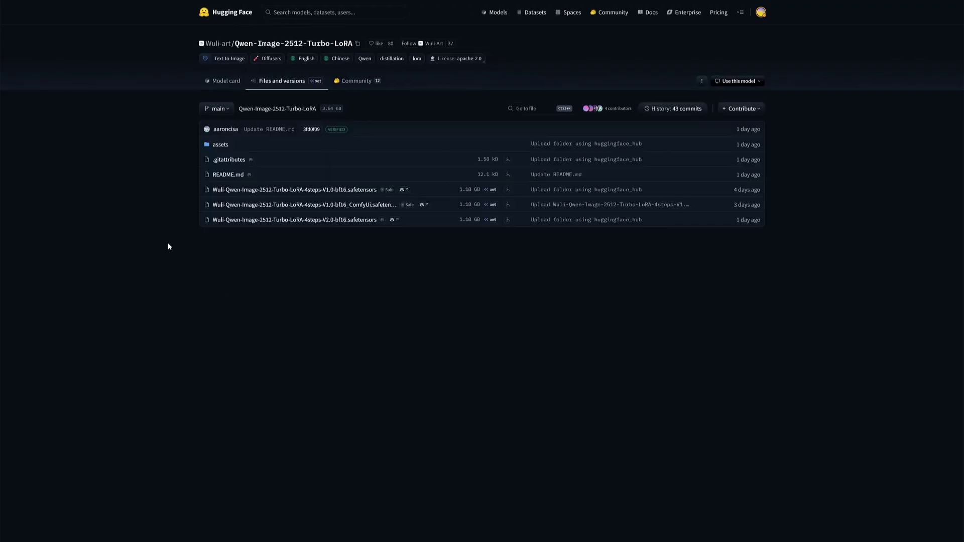
left_click_drag(182, 189, 790, 243)
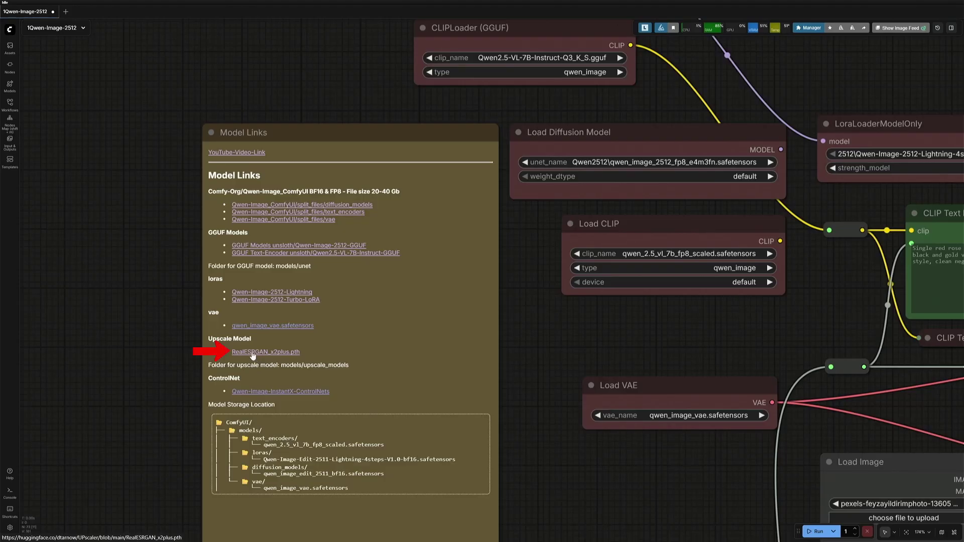
Step: Delete the ControlNet section with its Qwen-Image-InstantX-ControlNets link from the Model Links note
scroll(316, 361, "down", 6)
left_click_drag(848, 379, 173, 377)
left_click_drag(361, 379, 894, 351)
scroll(189, 372, "up", 8)
left_click_drag(211, 352, 153, 342)
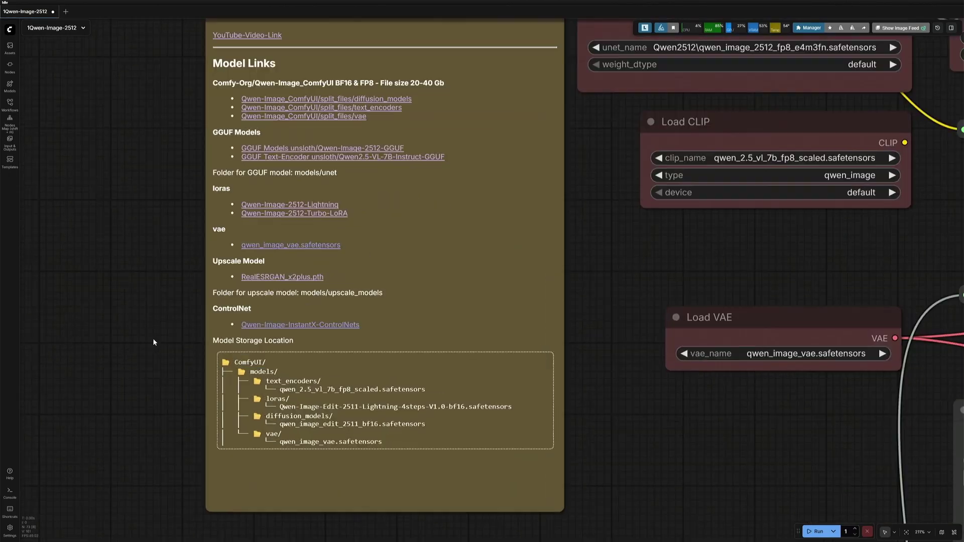
double_click(259, 318)
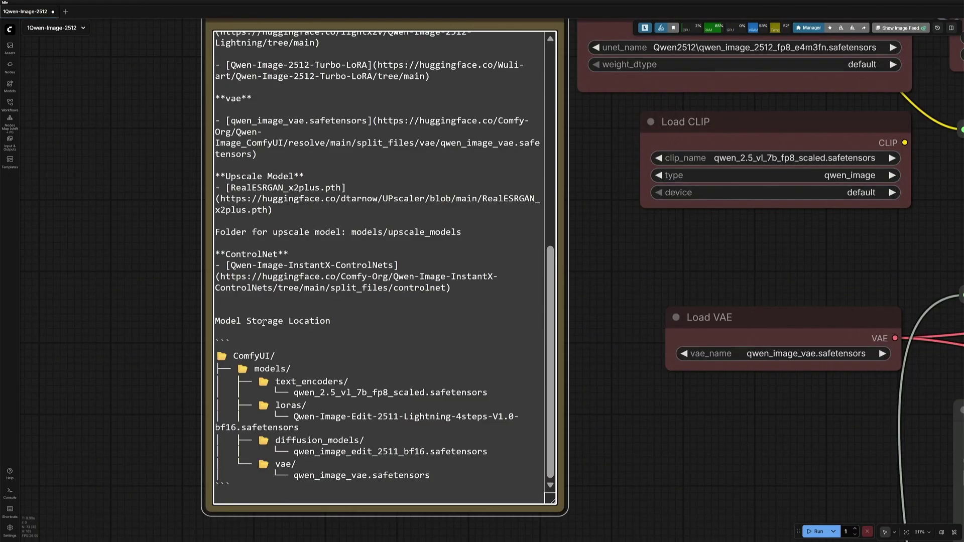
left_click(233, 254)
key("Up")
key("Right")
key("shift+Down")
key("shift+Down")
key("shift+Down")
key("shift+Down")
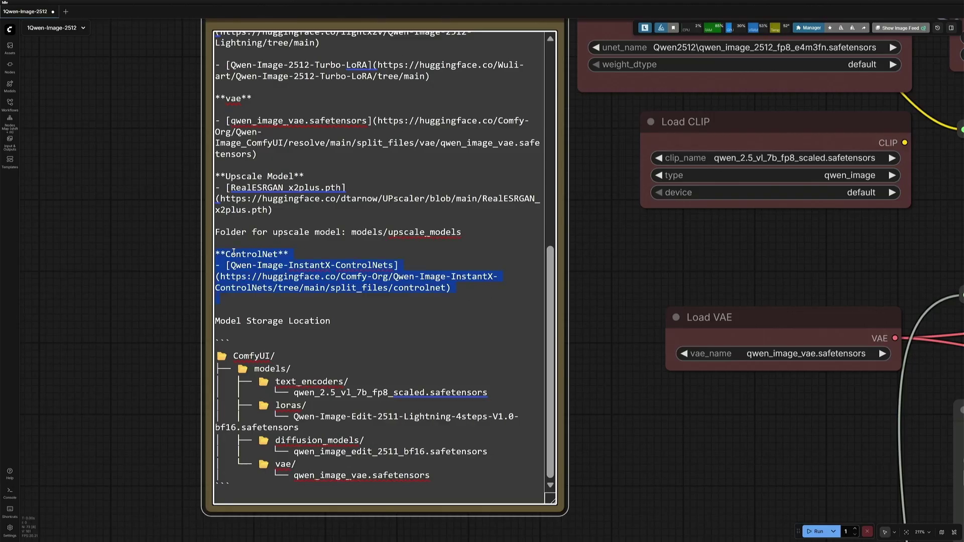
key("Delete")
left_click(136, 369)
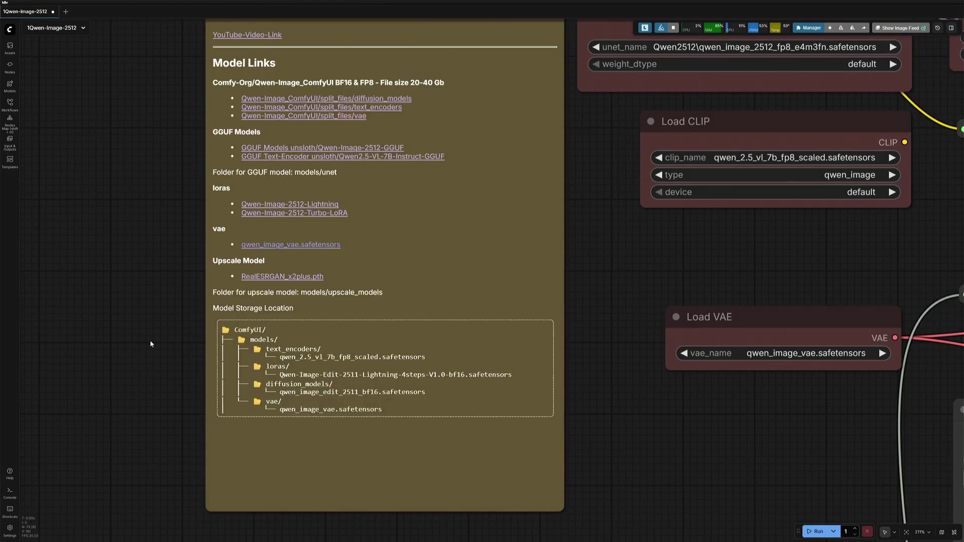
Step: Examine how the model, conditioning and VAE reroutes feed the bypassed upscale group's KSampler
scroll(167, 330, "down", 15)
scroll(334, 284, "right", 5)
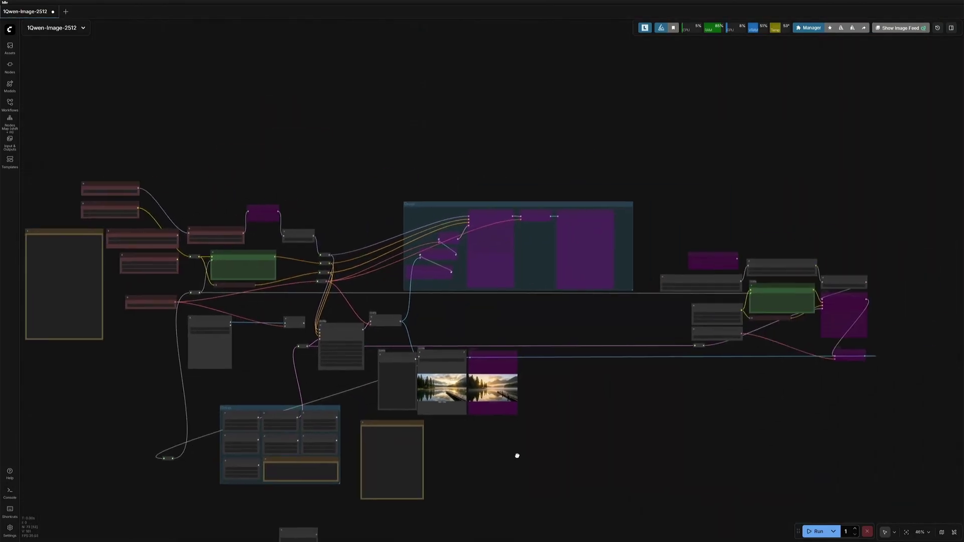
left_click_drag(58, 387, 221, 384)
scroll(222, 383, "up", 7)
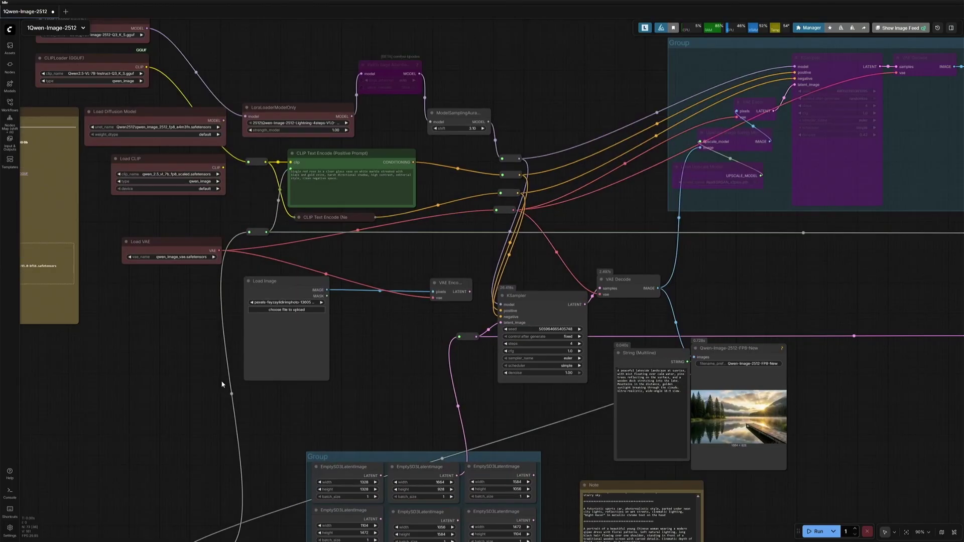
left_click_drag(447, 392, 230, 405)
left_click_drag(323, 401, 305, 407)
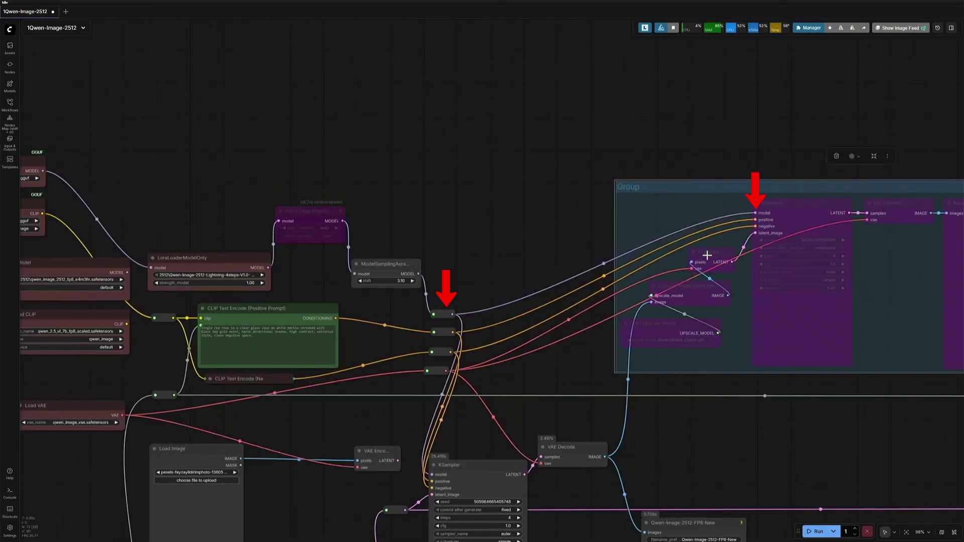
left_click(464, 267)
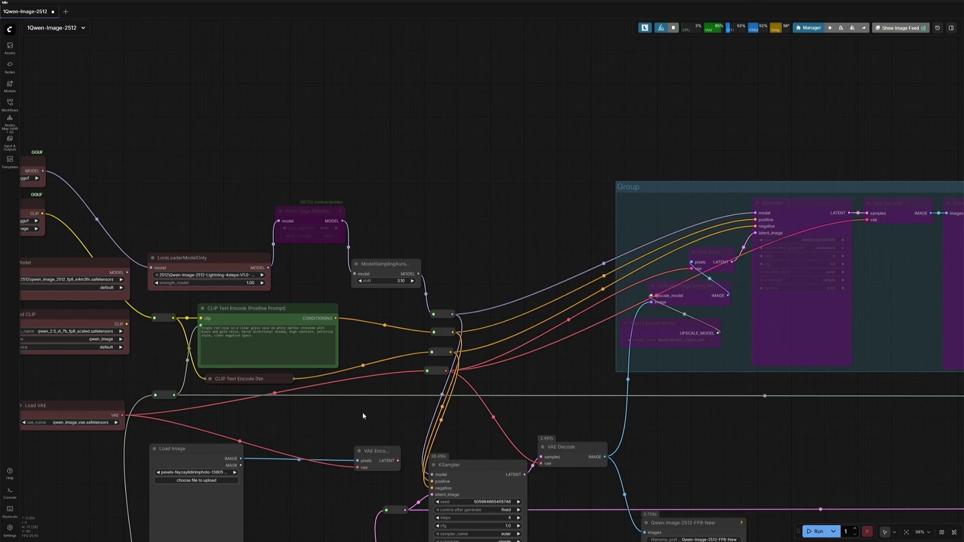
Step: Examine how the Load Image node and VAE feed VAE Encode, including its LATENT output beside the KSampler
left_click_drag(321, 424, 407, 339)
left_click(320, 355)
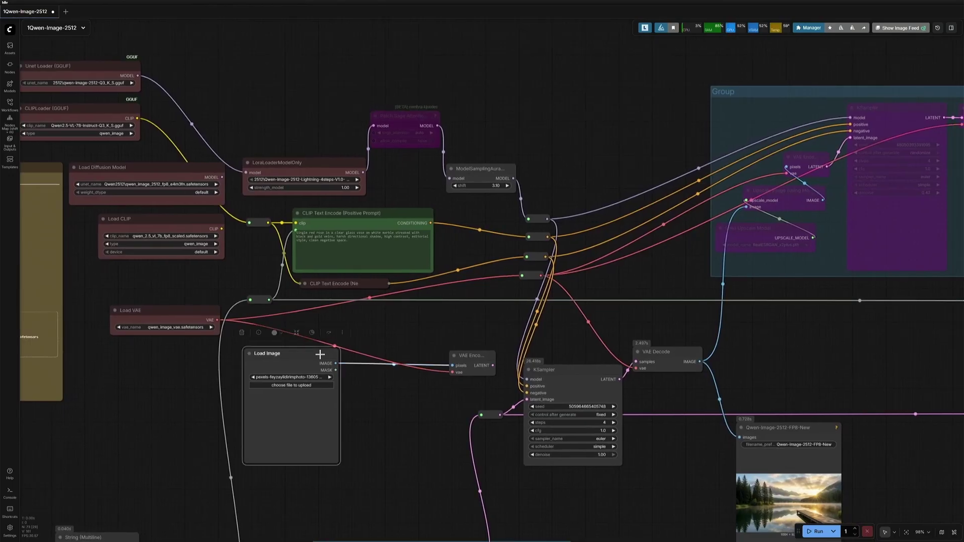
left_click(461, 354)
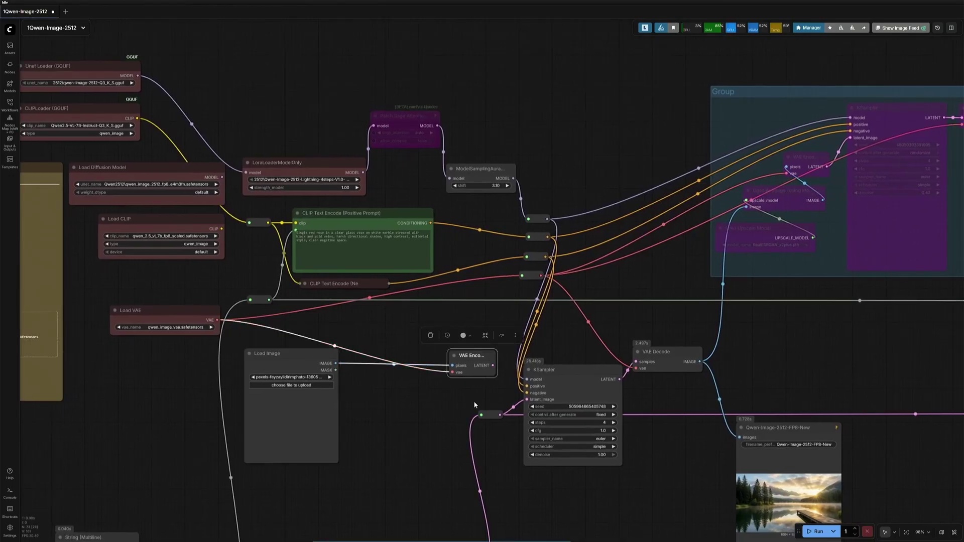
scroll(475, 405, "up", 3)
mouse_move(499, 354)
left_mouse_down()
mouse_move(550, 401)
mouse_move(498, 359)
left_mouse_up()
left_click(426, 419)
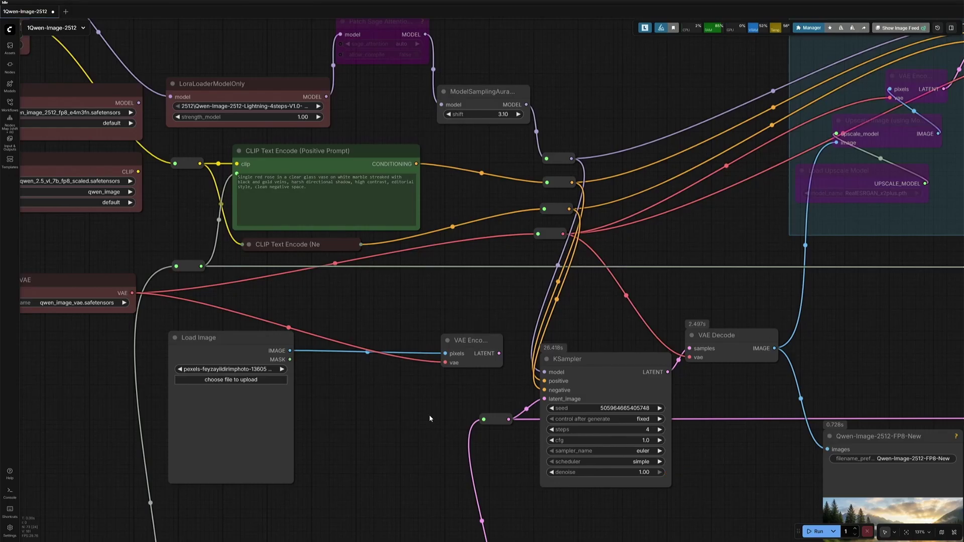
scroll(429, 418, "down", 2)
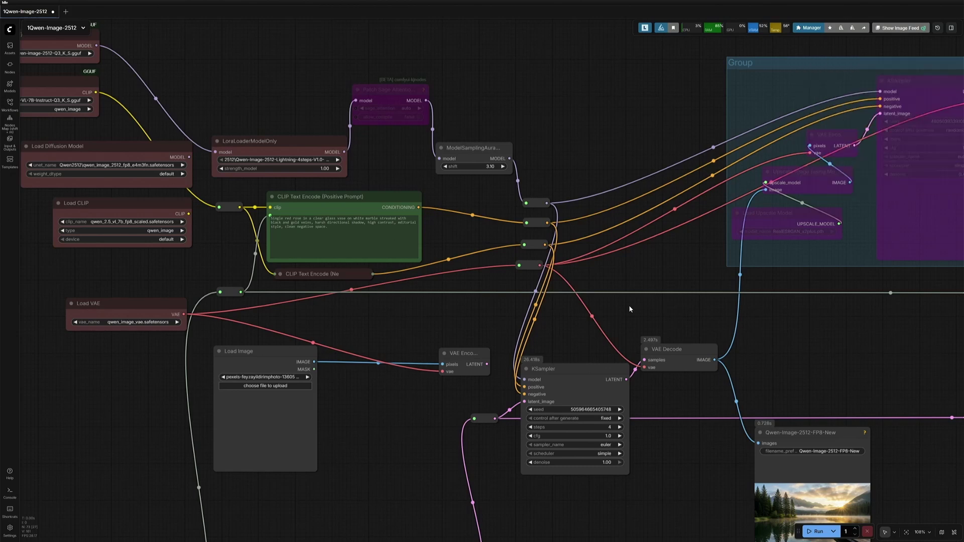
Step: Shift the group of EmptySD3LatentImage nodes slightly up and to the left on the canvas
left_click_drag(629, 309, 538, 56)
scroll(248, 373, "up", 4)
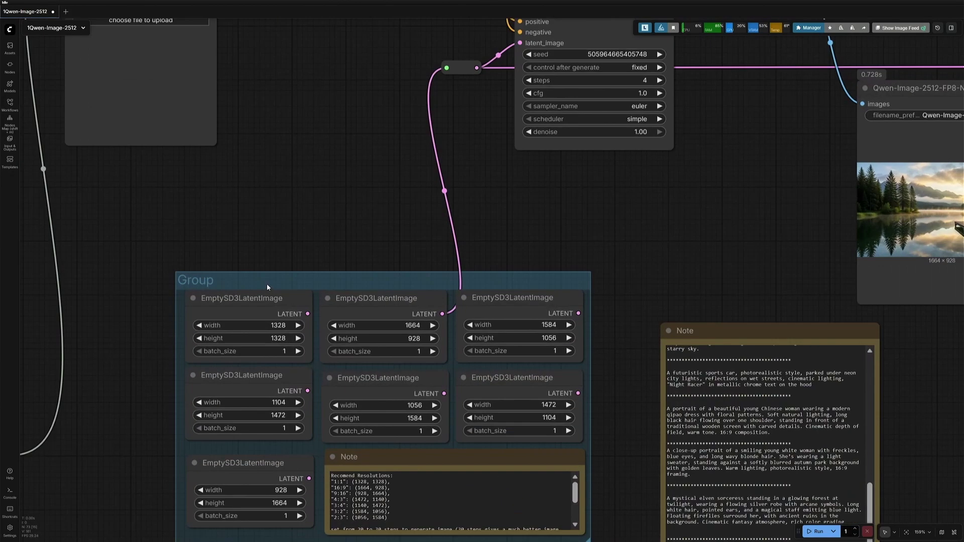
left_click_drag(271, 278, 238, 227)
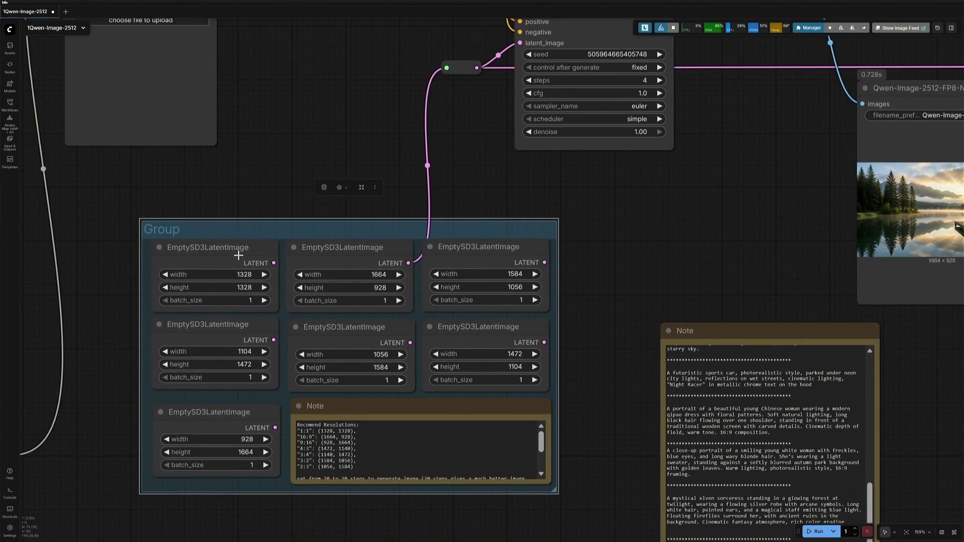
Step: Examine the EmptySD3LatentImage resolution presets, the recommended resolutions note and the LATENT outputs available for the KSampler's reroute
left_click(238, 255)
left_click(360, 248)
left_click(474, 251)
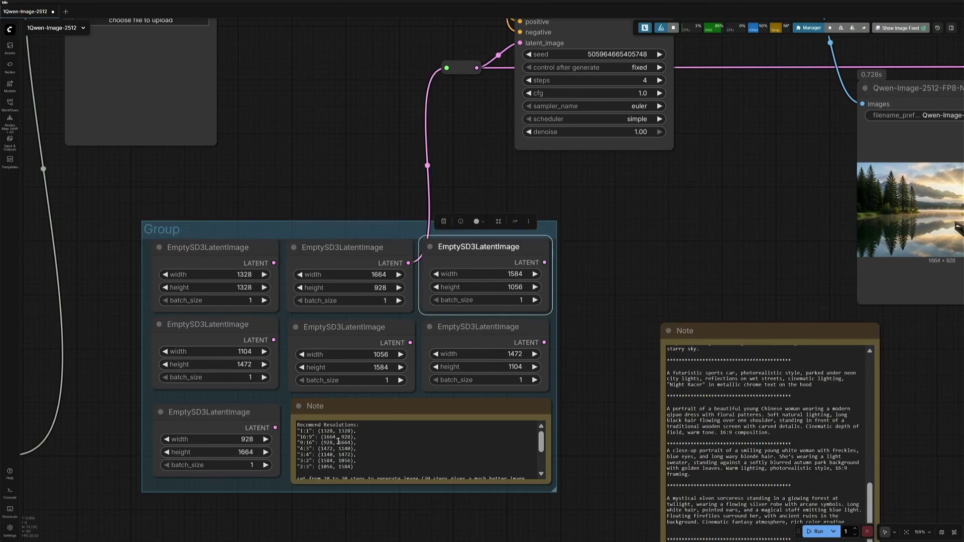
scroll(338, 441, "down", 2)
scroll(337, 441, "up", 2)
left_click_drag(570, 217, 491, 300)
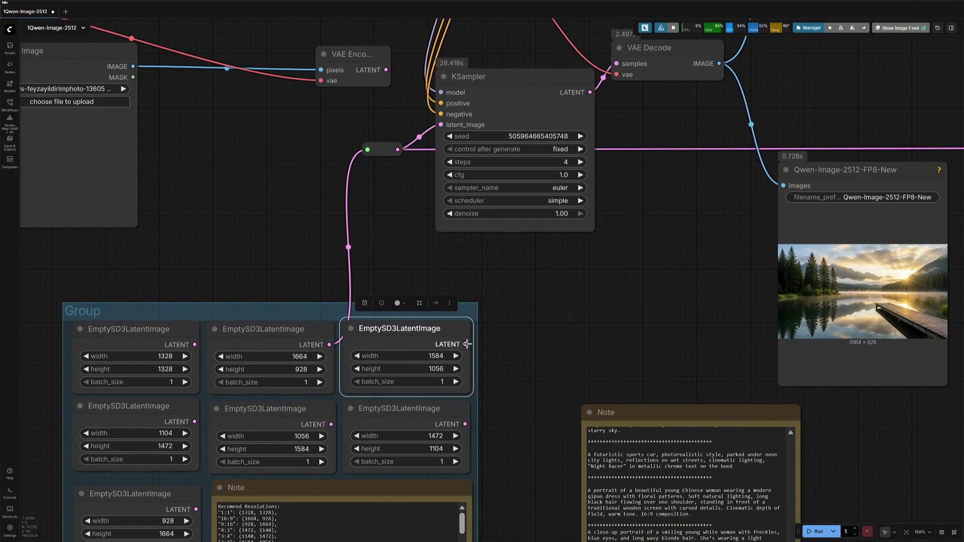
mouse_move(466, 344)
left_mouse_down()
mouse_move(419, 208)
mouse_move(384, 150)
mouse_move(424, 269)
mouse_move(465, 347)
left_mouse_up()
left_click(547, 372)
Step: Connect the String (Multiline) node with the Tokyo street-map prompt to the prompt reroute, generate the image and inspect it
scroll(547, 371, "down", 3)
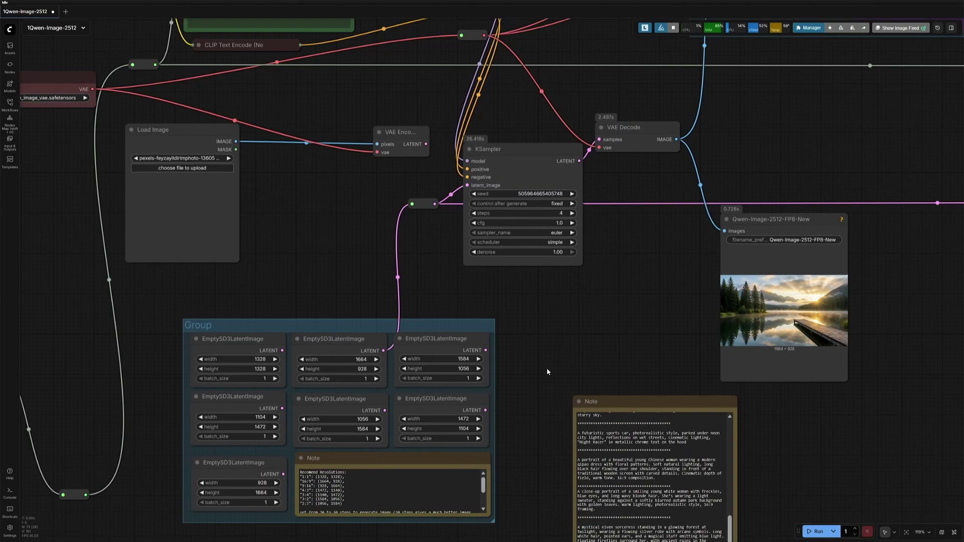
scroll(547, 371, "down", 9)
left_click_drag(272, 355, 345, 435)
left_click_drag(325, 365, 248, 385)
scroll(157, 299, "up", 1)
scroll(157, 303, "up", 9)
scroll(236, 384, "up", 1)
left_click_drag(215, 340, 318, 294)
scroll(316, 388, "down", 8)
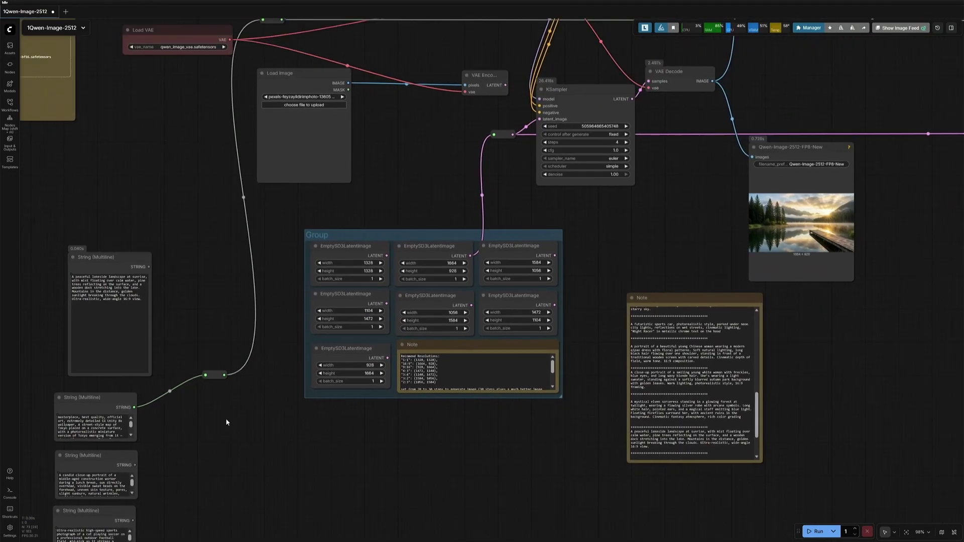
scroll(437, 398, "up", 9)
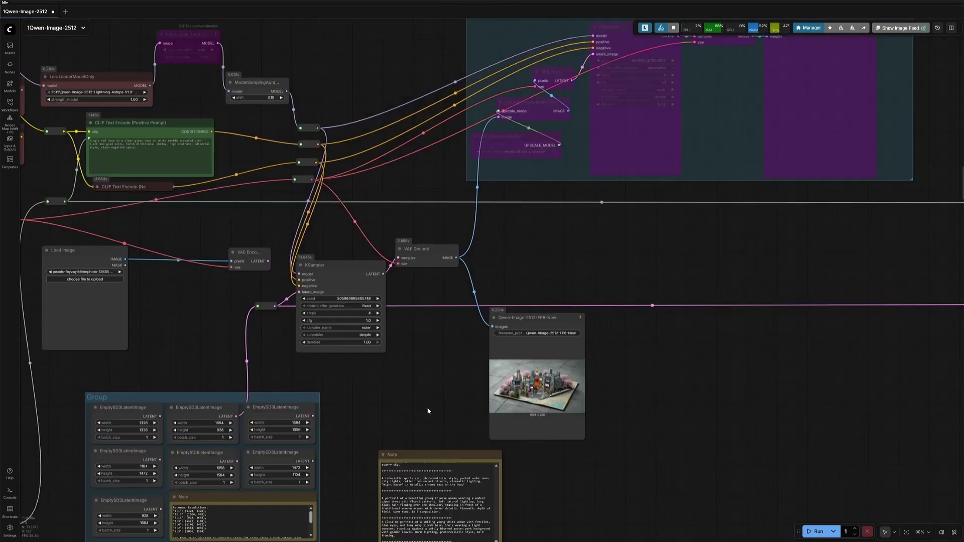
scroll(436, 398, "up", 13)
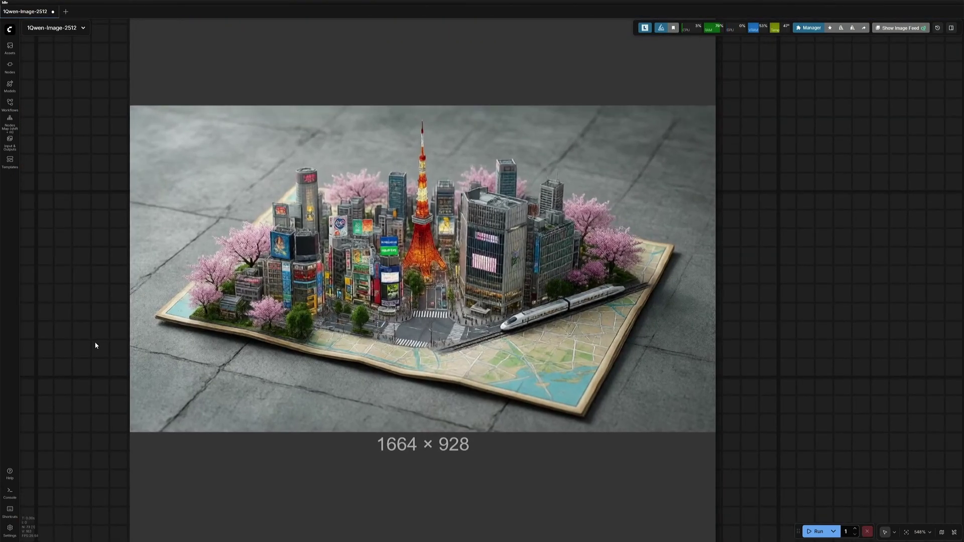
Step: Connect the 1328 × 1328 EmptySD3LatentImage to the KSampler's latent reroute and run the workflow
left_click_drag(125, 337, 317, 122)
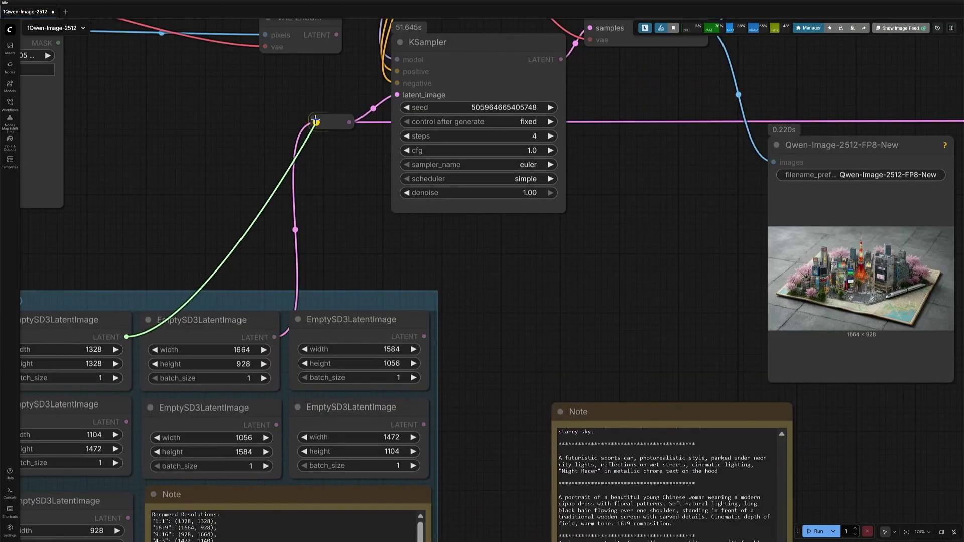
left_click_drag(480, 315, 460, 323)
scroll(586, 408, "up", 4)
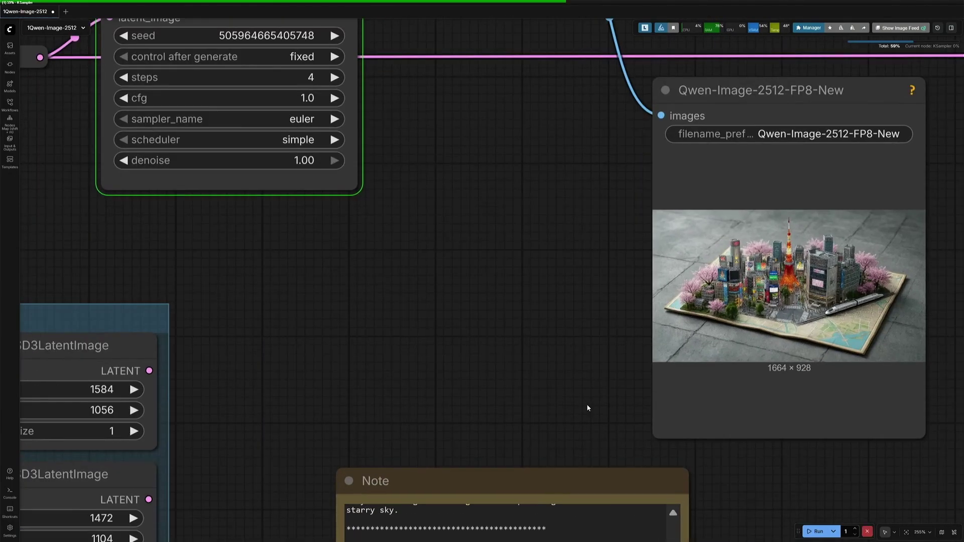
Step: Switch to the run_nvidia_gpu console and highlight the previous prompt's execution time
left_click_drag(587, 408, 366, 421)
key("alt+Tab")
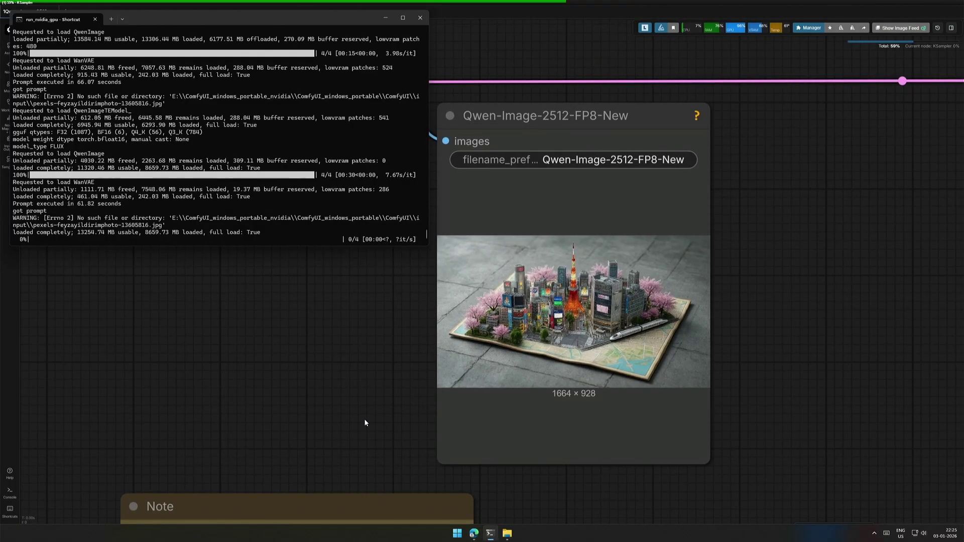
left_click_drag(76, 204, 105, 211)
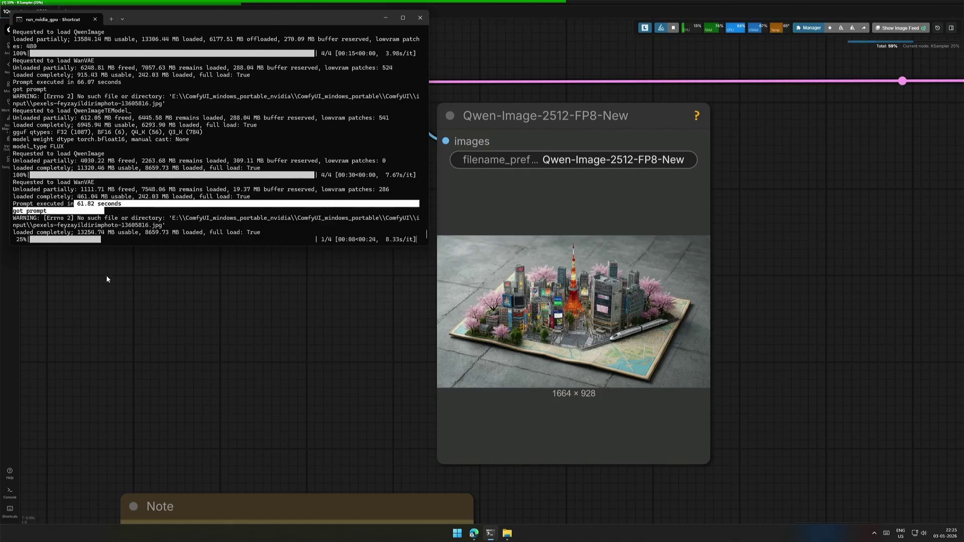
left_click(107, 279)
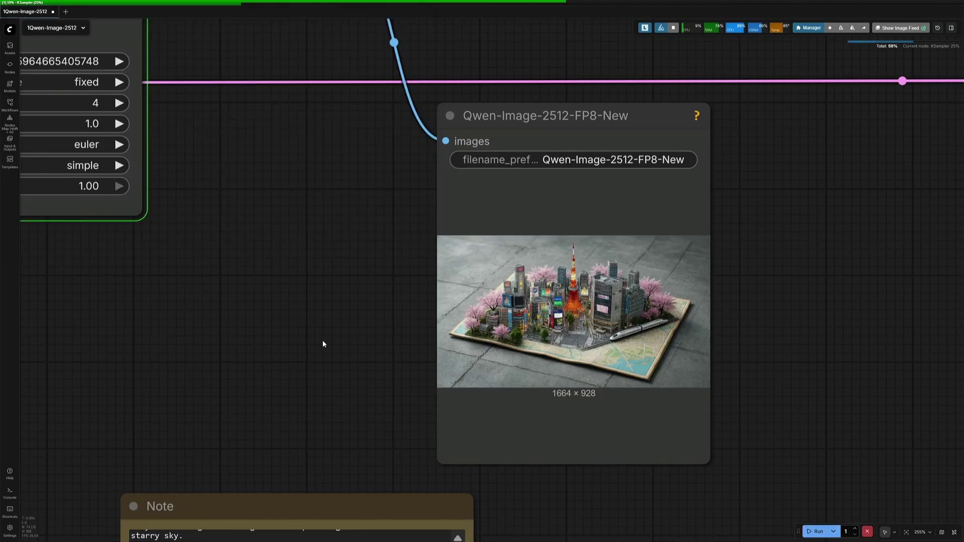
Step: Inspect the newly generated 1328 × 1328 Tokyo image close up
scroll(354, 345, "up", 4)
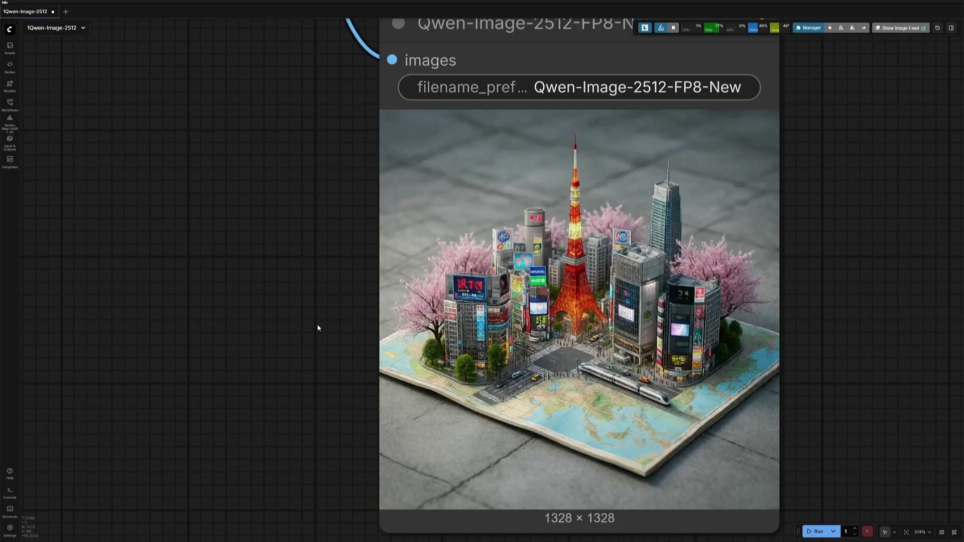
scroll(317, 327, "up", 2)
left_click_drag(316, 327, 210, 342)
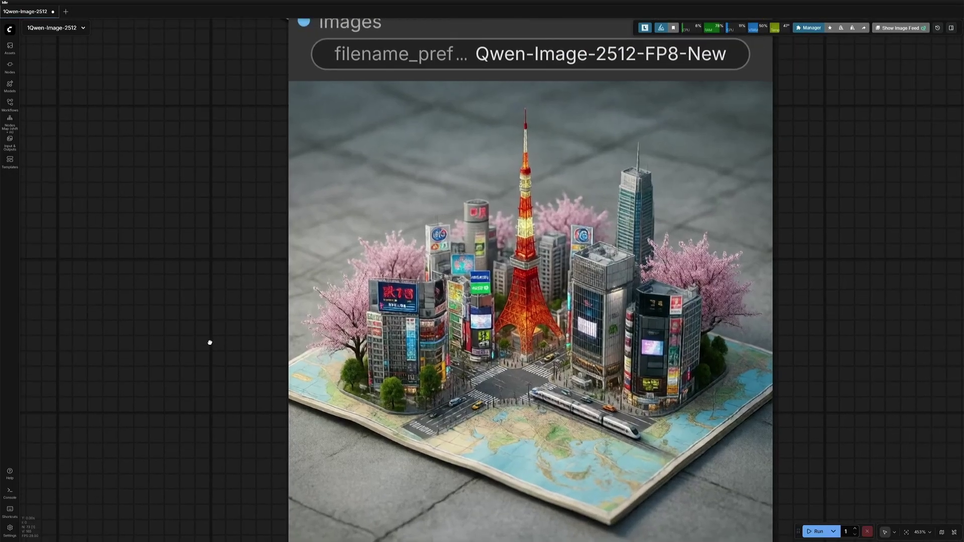
scroll(211, 339, "down", 6)
left_click_drag(211, 339, 566, 427)
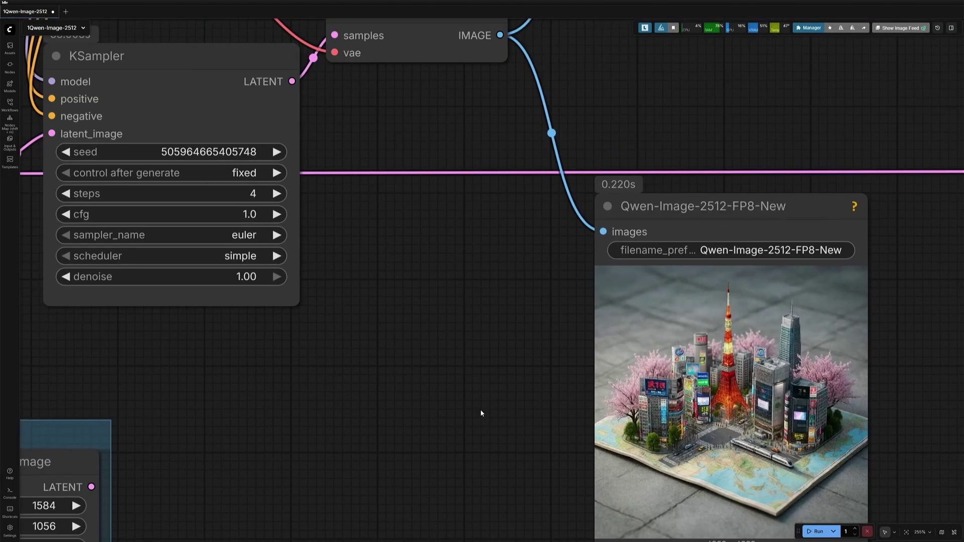
left_click(70, 153)
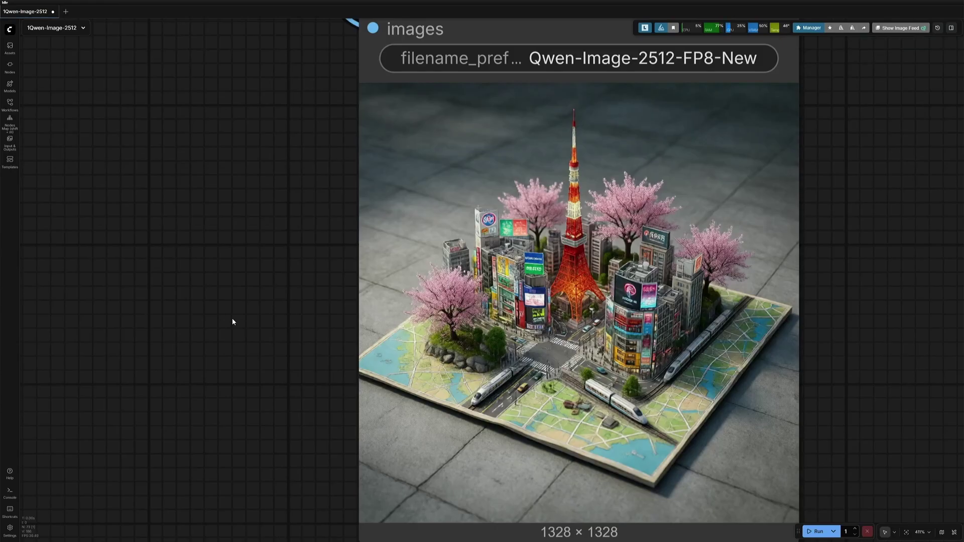
scroll(232, 318, "down", 4)
Step: Set the KSampler's steps to 8, generate the image again and inspect its details close up
left_click_drag(95, 197, 509, 419)
left_click(358, 305)
type("8")
key("Return")
left_click_drag(610, 474, 383, 273)
scroll(404, 297, "up", 2)
scroll(407, 303, "up", 2)
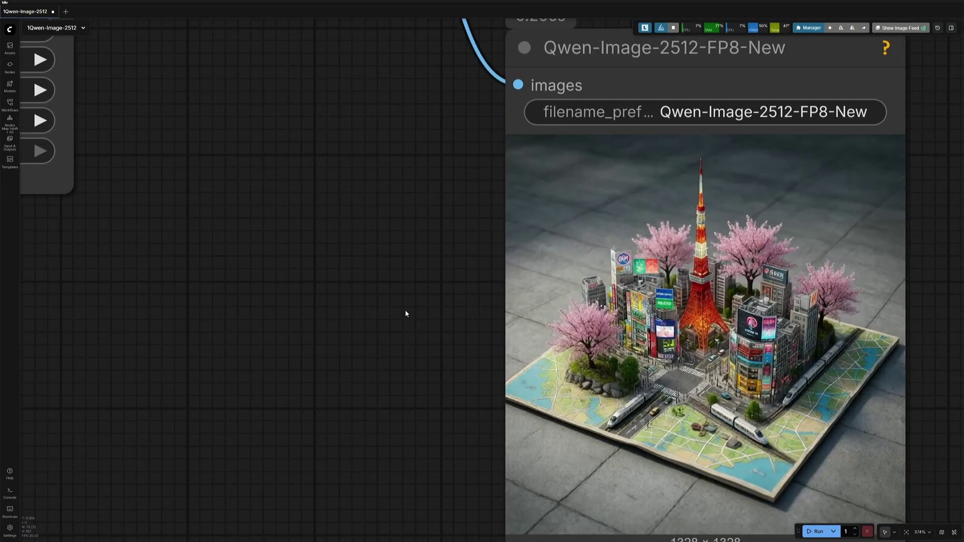
left_click_drag(406, 314, 230, 275)
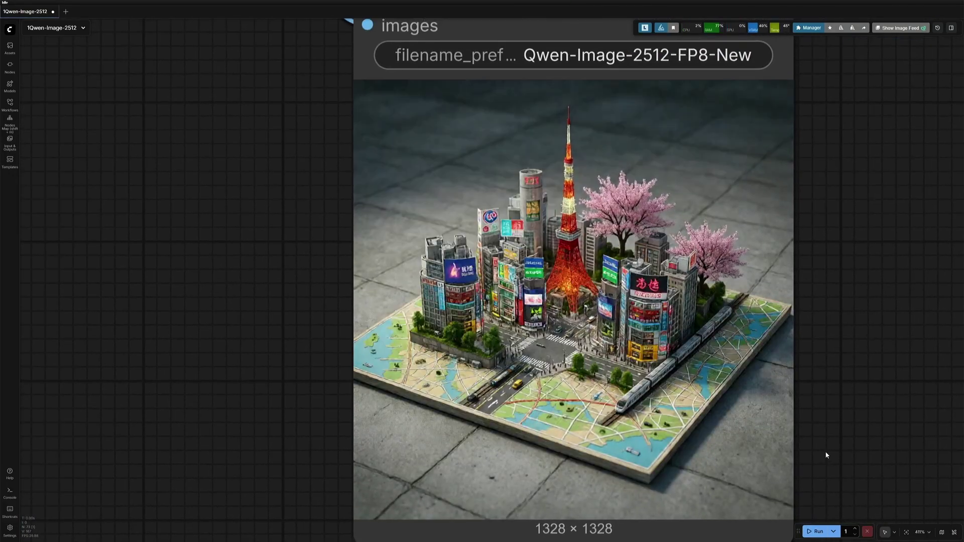
scroll(841, 423, "up", 3)
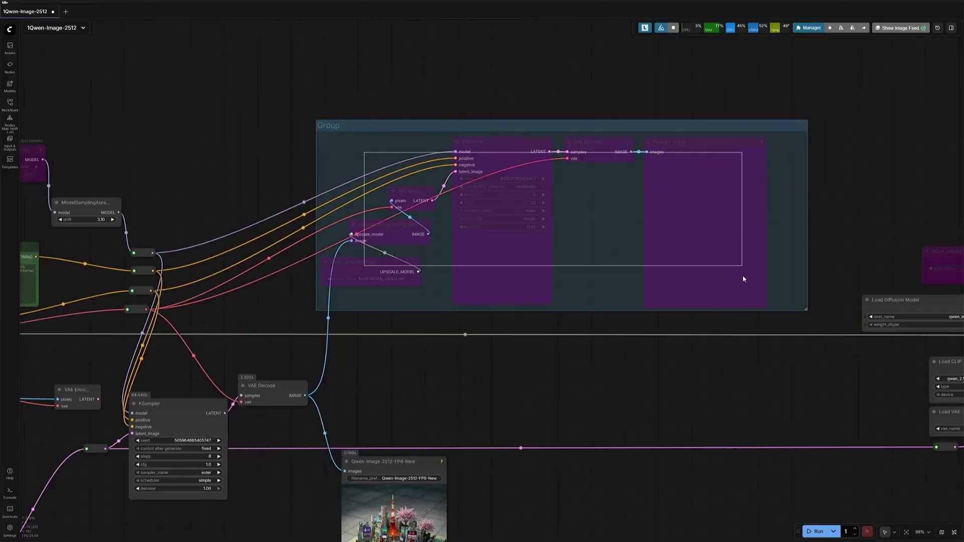
Step: Enable all the bypassed nodes in the upscale group and run the workflow
key("ctrl+g")
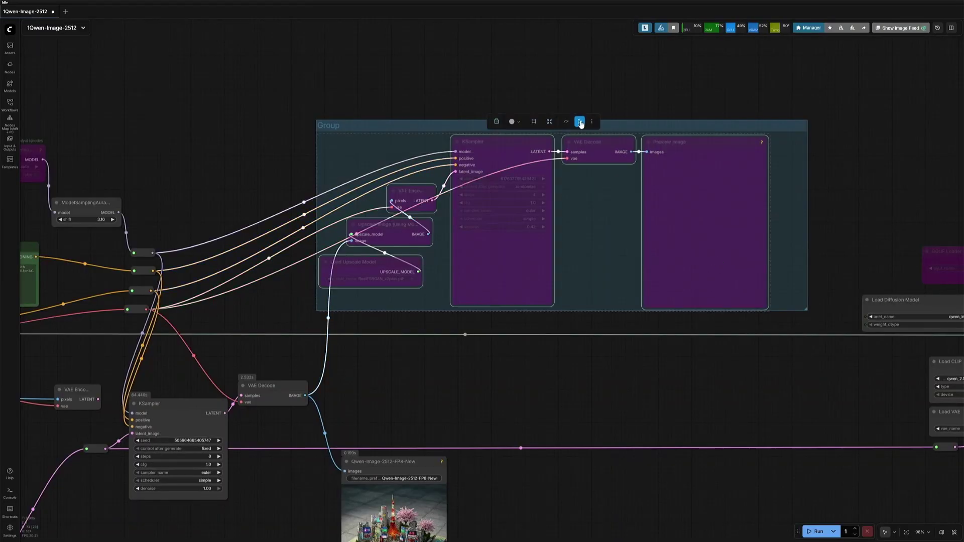
left_click(565, 122)
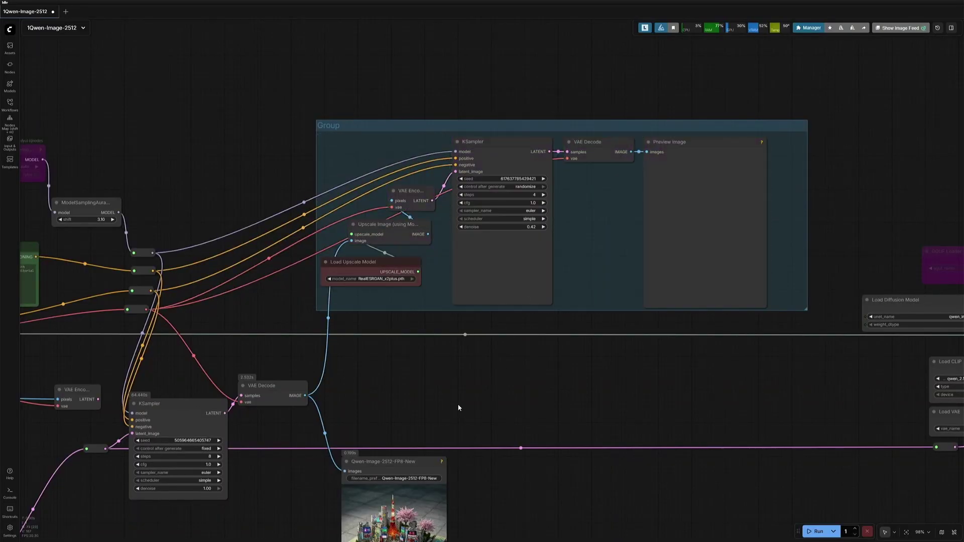
left_click_drag(460, 402, 634, 337)
scroll(401, 390, "up", 3)
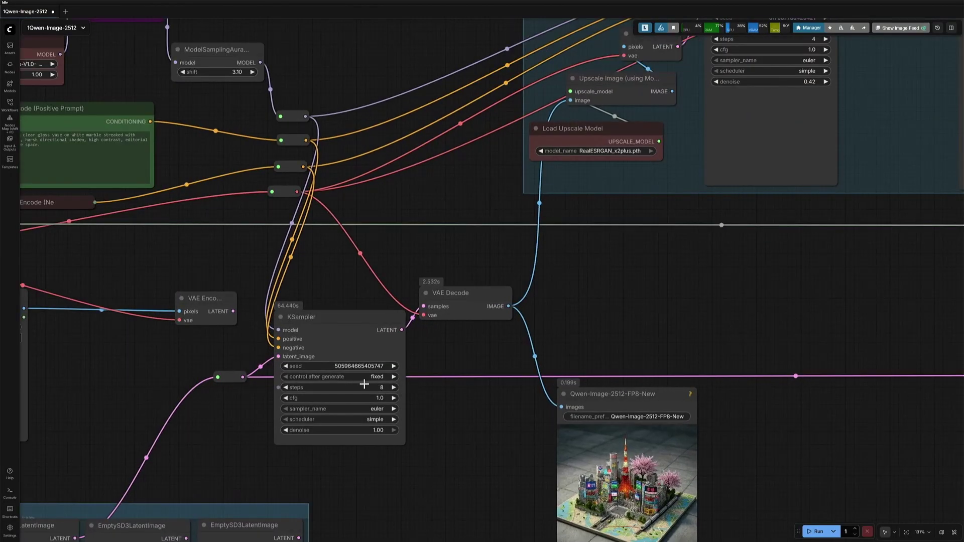
left_click_drag(684, 316, 522, 442)
scroll(521, 442, "down", 2)
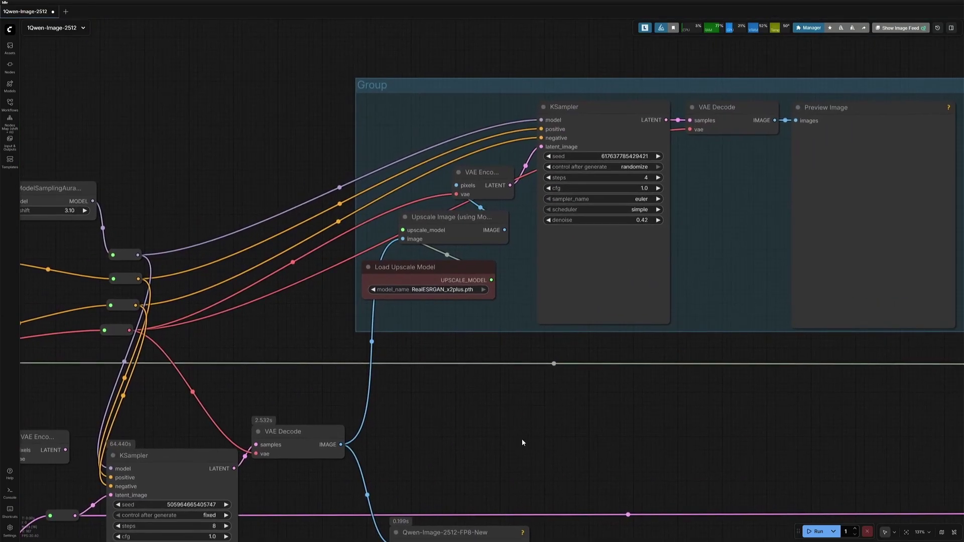
left_click(817, 531)
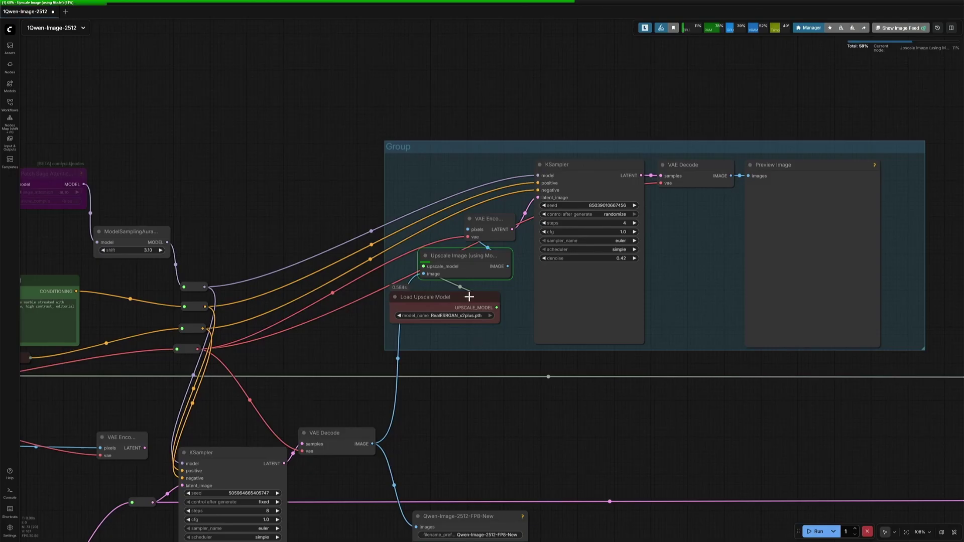
Step: Point out the Load Upscale Model node, and highlight the prompt execution times in the console
left_click(449, 298)
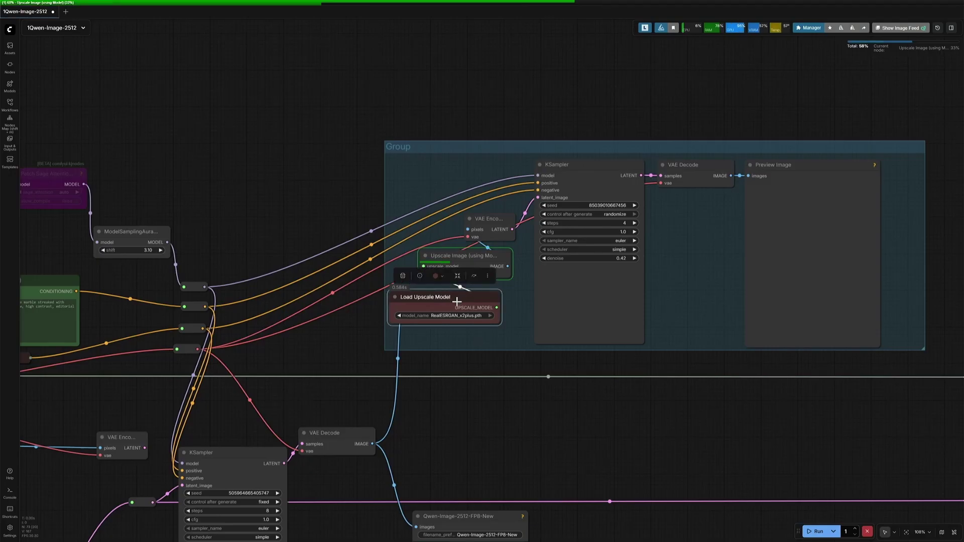
left_click(530, 431)
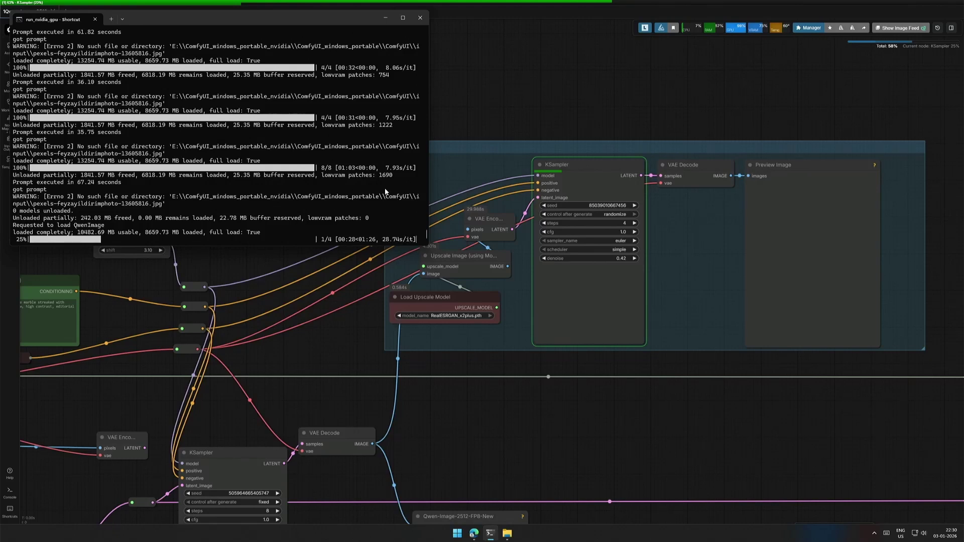
left_click_drag(383, 167, 415, 173)
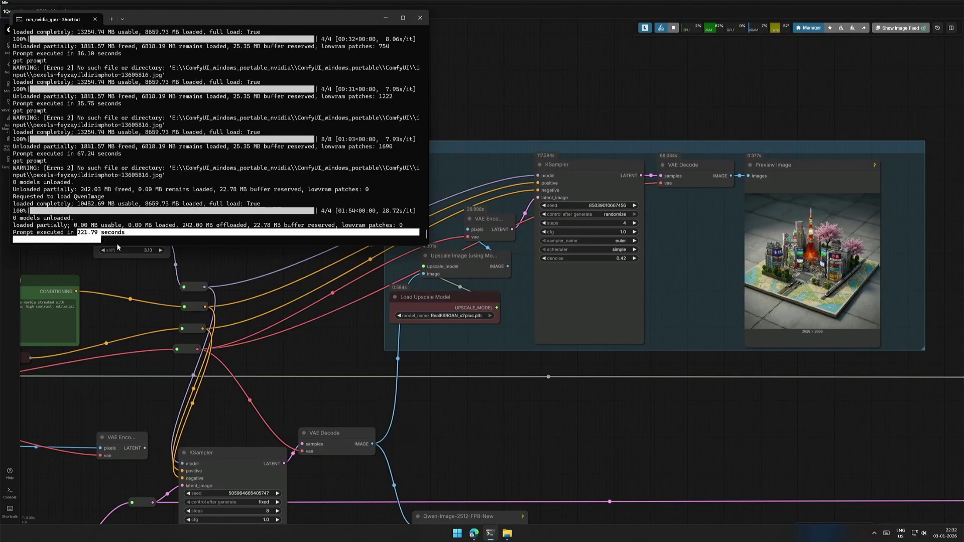
Step: Examine the fine details of the upscaled Tokyo image in the Preview Image node
left_click_drag(641, 452, 394, 488)
left_click(566, 376)
scroll(565, 376, "up", 11)
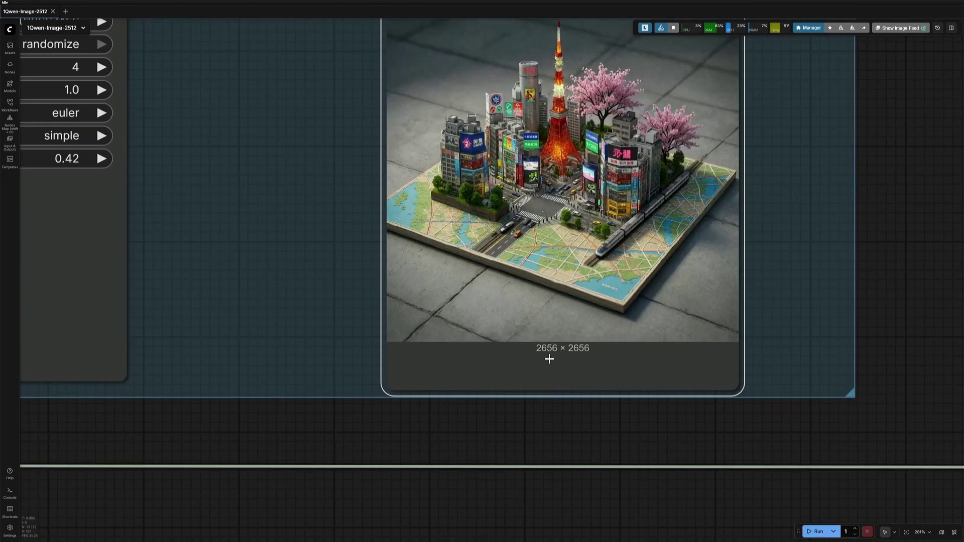
scroll(353, 230, "up", 4)
left_click_drag(284, 262, 246, 295)
scroll(333, 383, "up", 4)
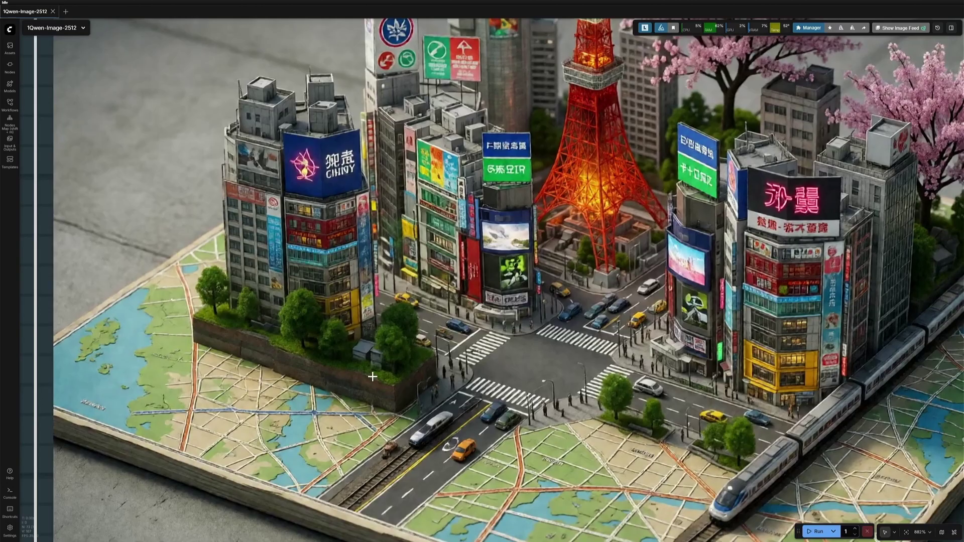
scroll(316, 372, "up", 4)
left_click_drag(306, 371, 232, 358)
left_click_drag(372, 347, 398, 541)
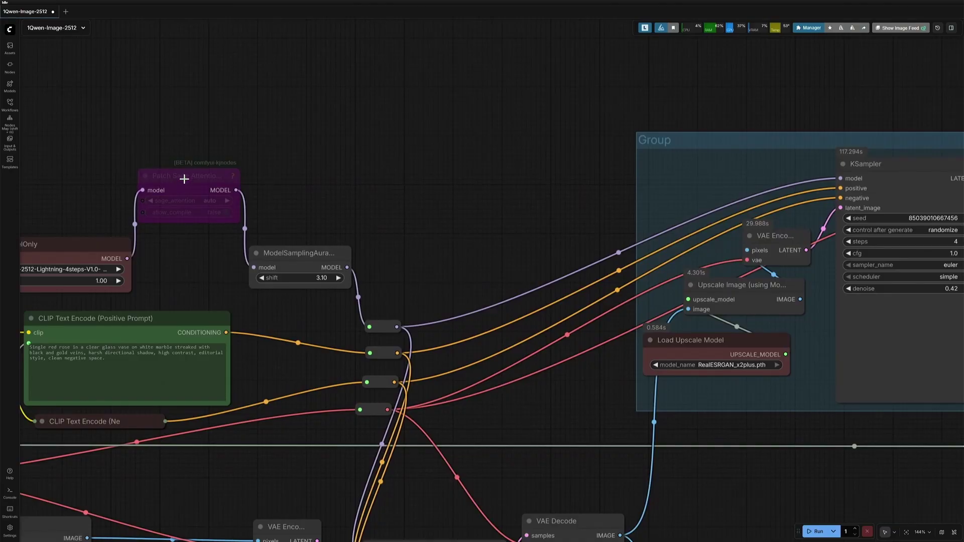
Step: Enable the bypassed Patch Sage Attention node and run the workflow again
left_click(185, 175)
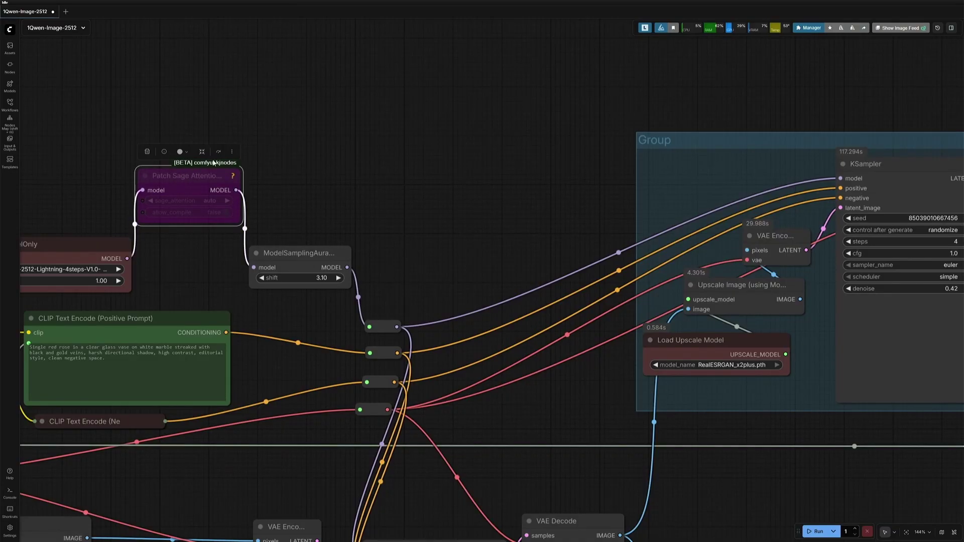
left_click(219, 153)
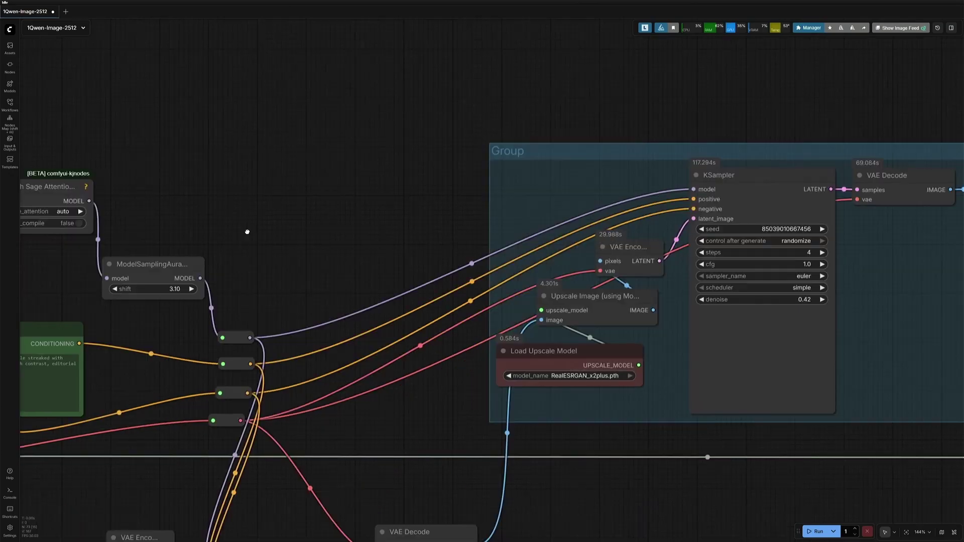
left_click_drag(247, 232, 115, 222)
left_click_drag(445, 366, 331, 383)
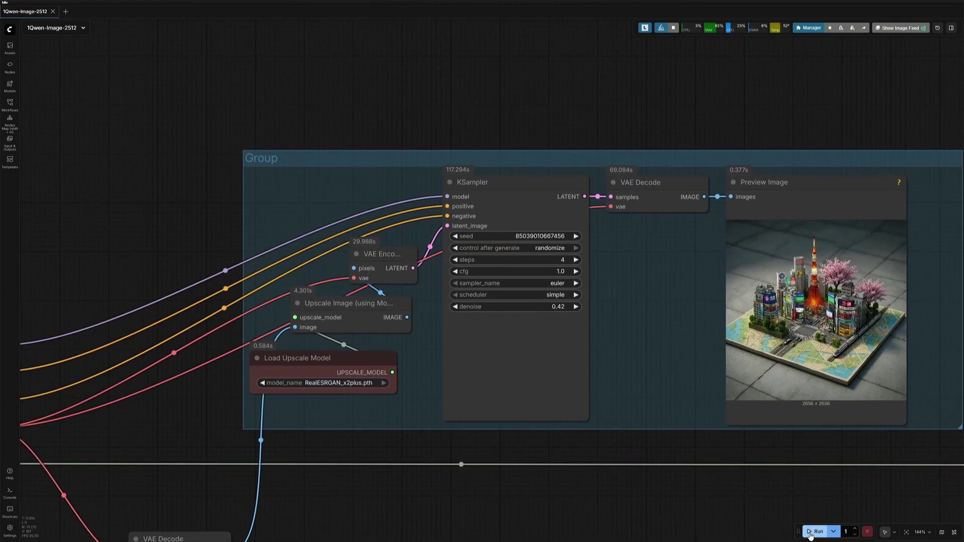
left_click(809, 534)
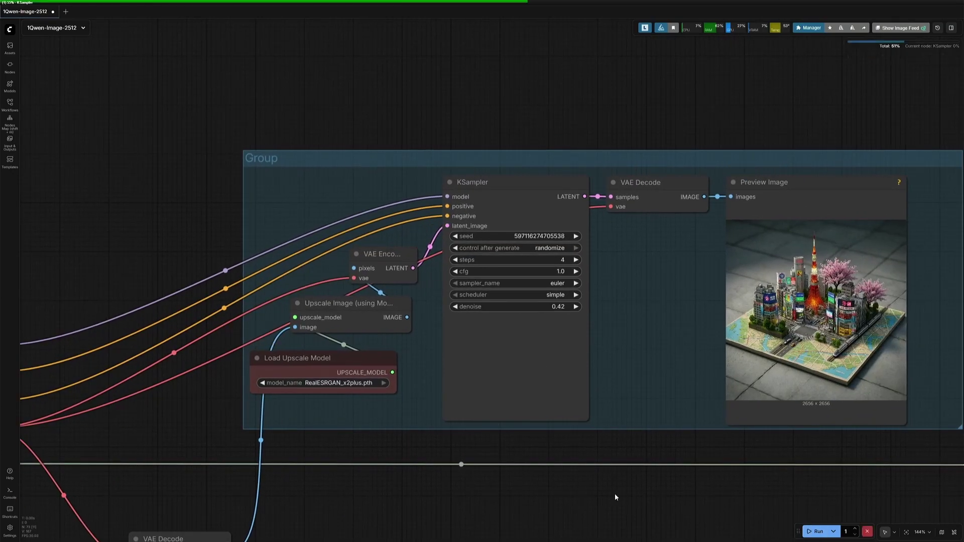
Step: Switch to the console and highlight the seconds-per-iteration readings of the previous and current upscale sampling
scroll(615, 497, "down", 4)
left_click_drag(319, 502, 350, 363)
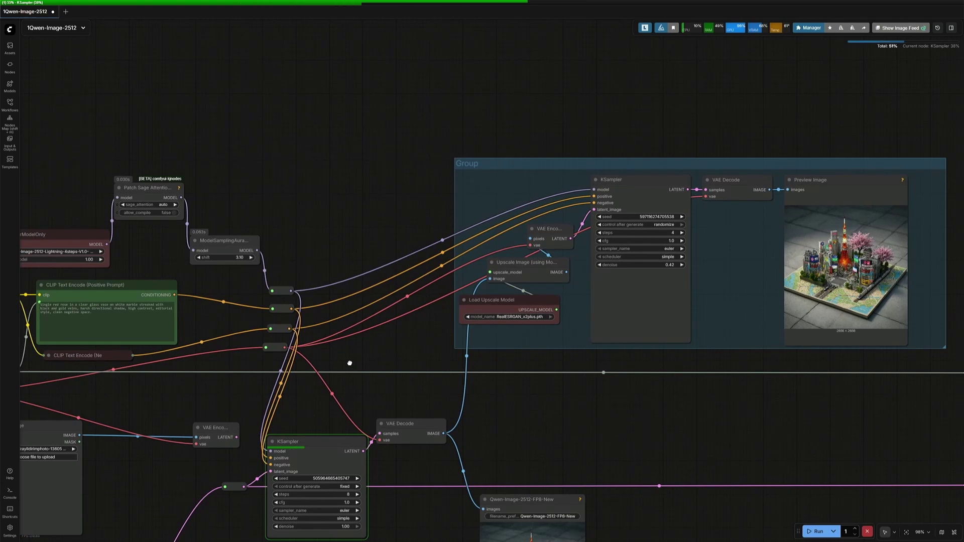
left_click_drag(342, 356, 138, 382)
key("alt+Tab")
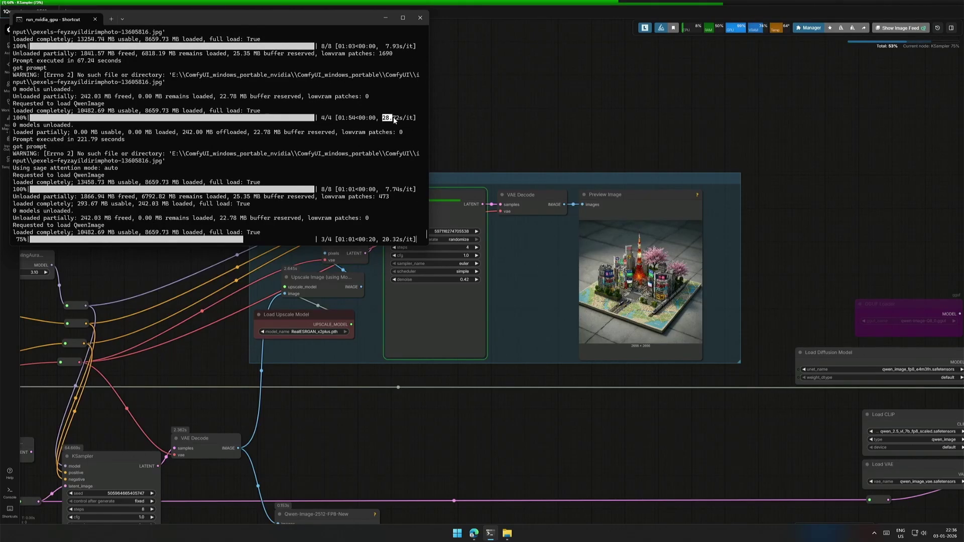
left_click_drag(395, 119, 396, 120)
left_click_drag(380, 239, 399, 240)
left_click(400, 240)
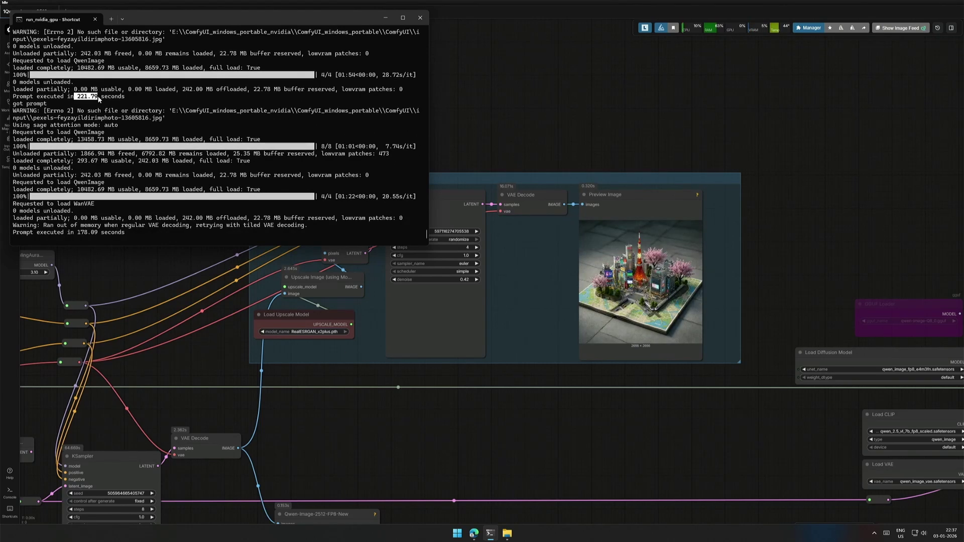
Step: Highlight the latest total prompt execution time in the console to compare it with the previous run
left_click(75, 242)
left_click_drag(80, 236, 109, 233)
left_click(132, 236)
Step: Inspect the billboards, buildings, crossing and trees of the new upscaled Tokyo image close up in the Preview Image node
scroll(572, 319, "up", 20)
left_click_drag(575, 274, 29, 322)
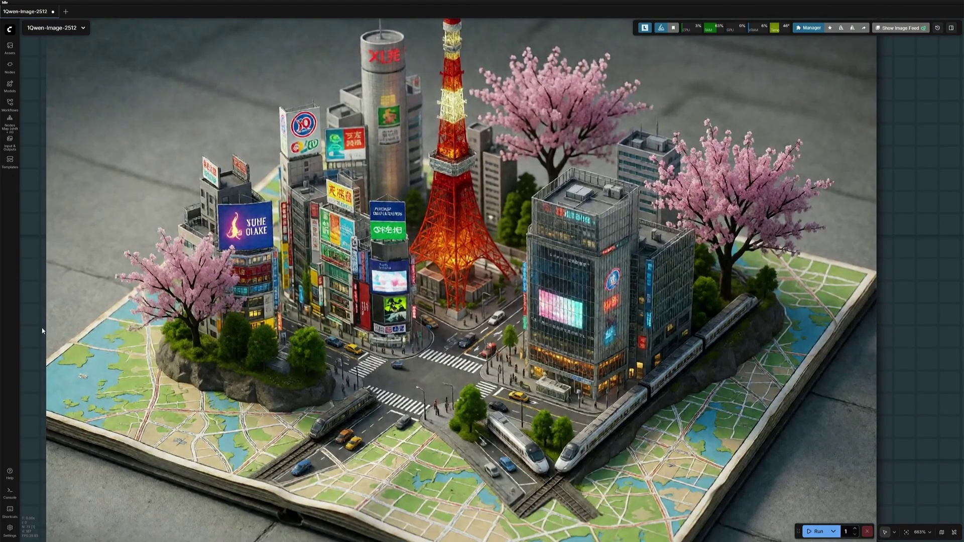
scroll(372, 332, "up", 4)
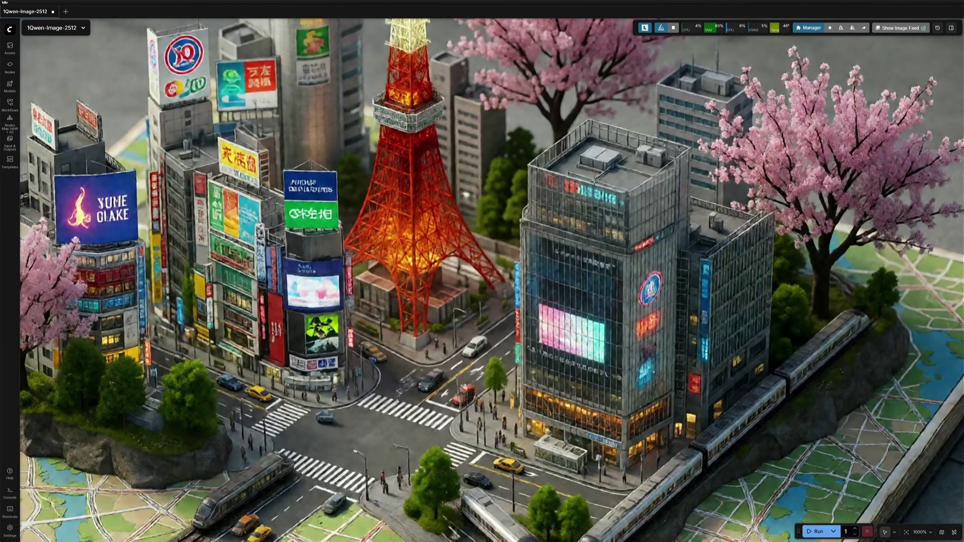
left_click_drag(413, 319, 564, 218)
left_click_drag(387, 212, 460, 291)
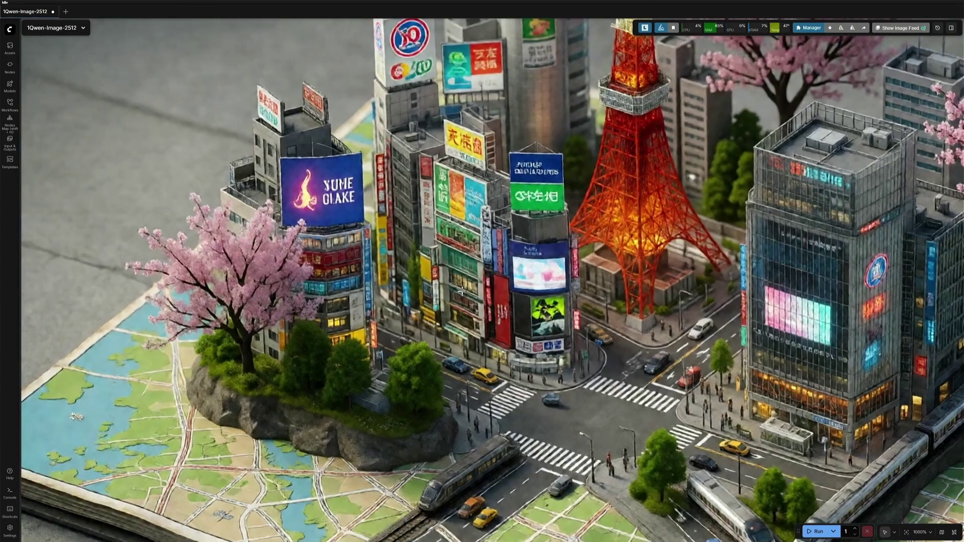